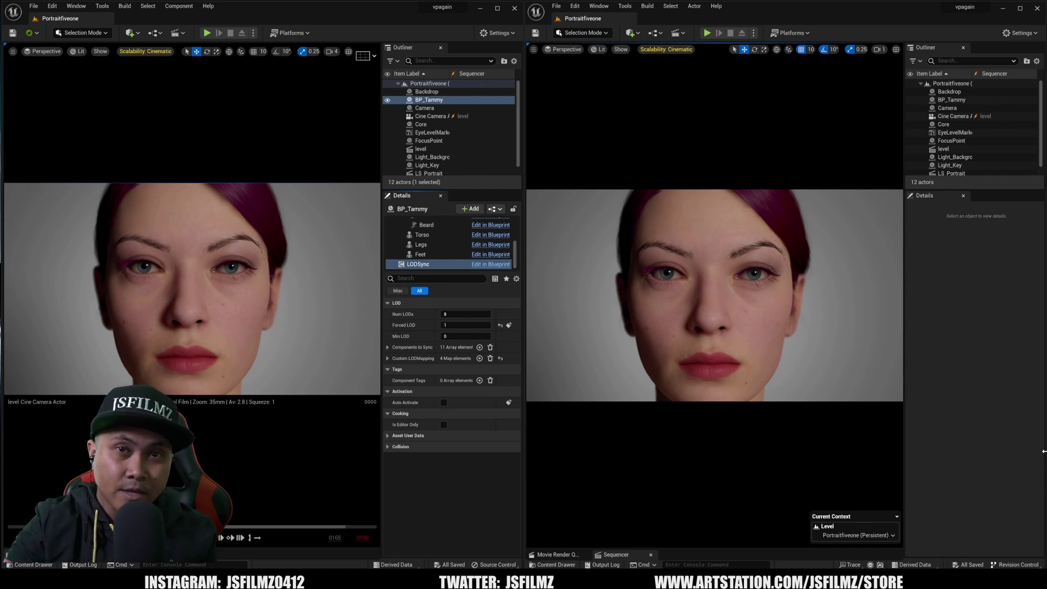
Check About Unreal Editor in both editors: 5.2 Preview on the right, 5.1 on the left.
click(717, 6)
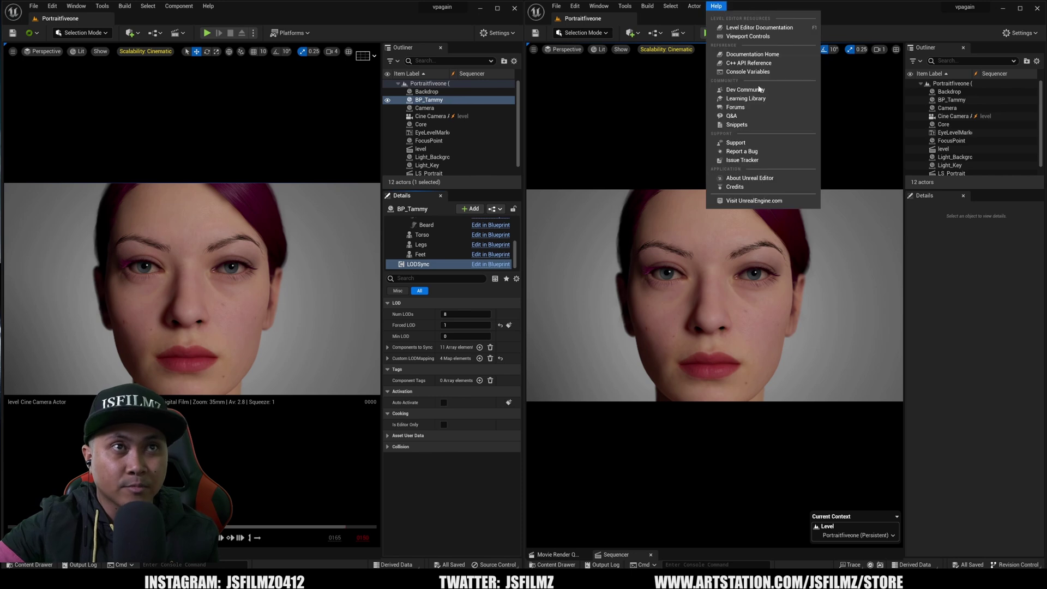
click(753, 178)
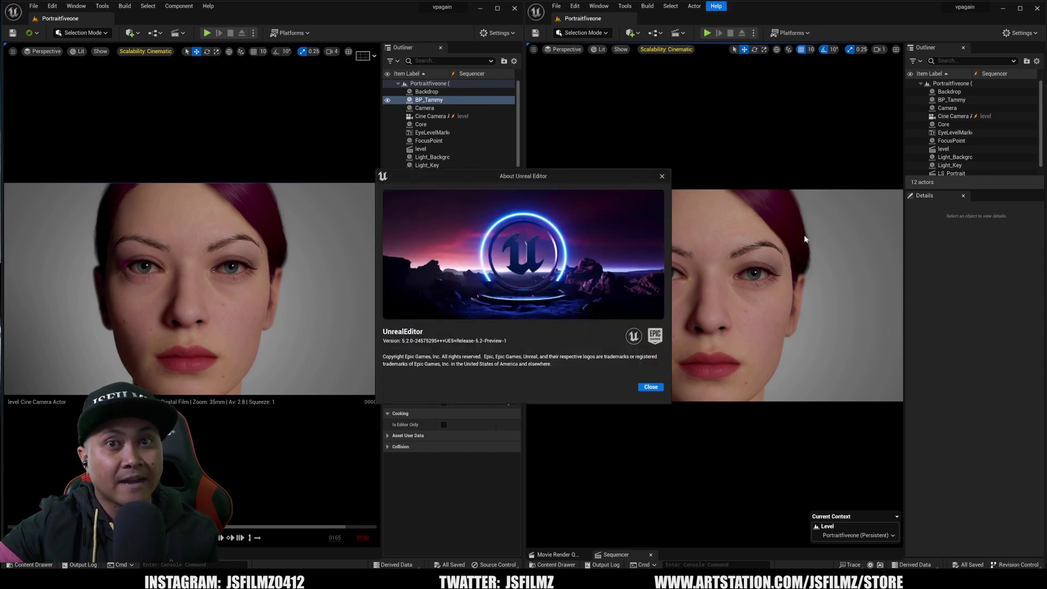
click(662, 176)
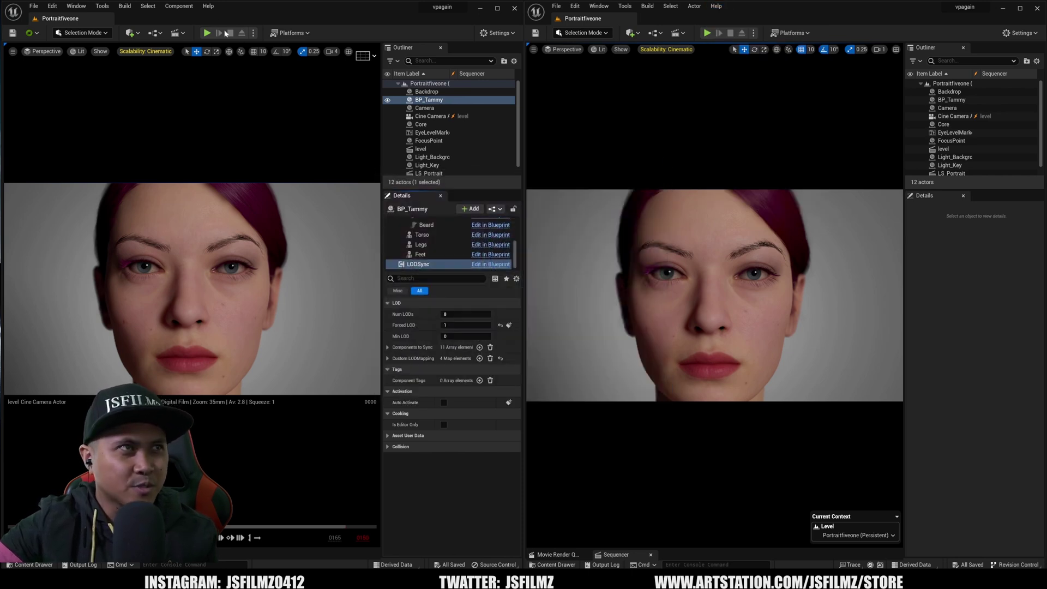
click(208, 6)
click(244, 179)
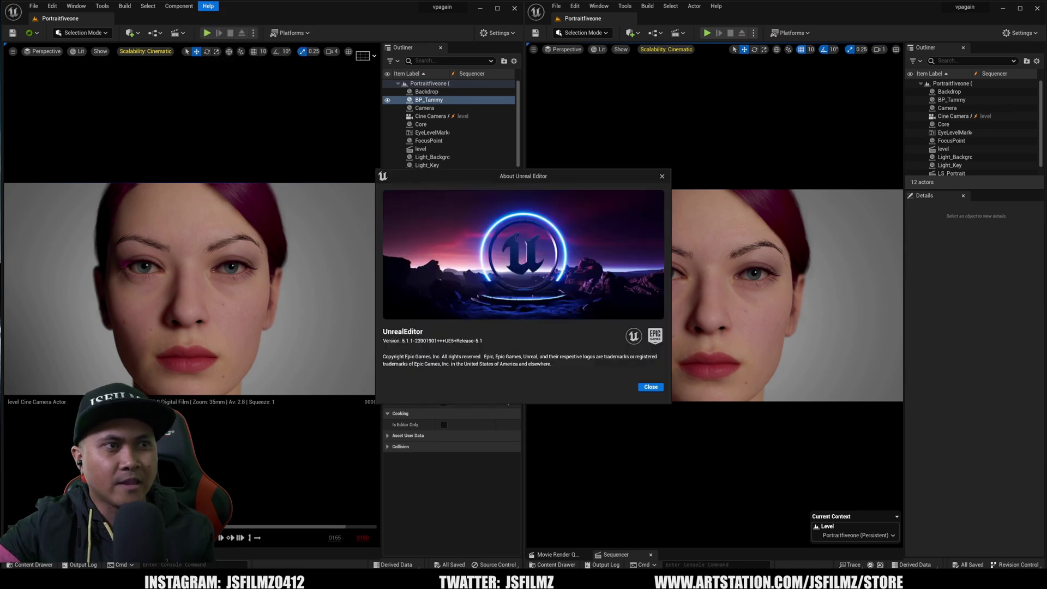
click(662, 176)
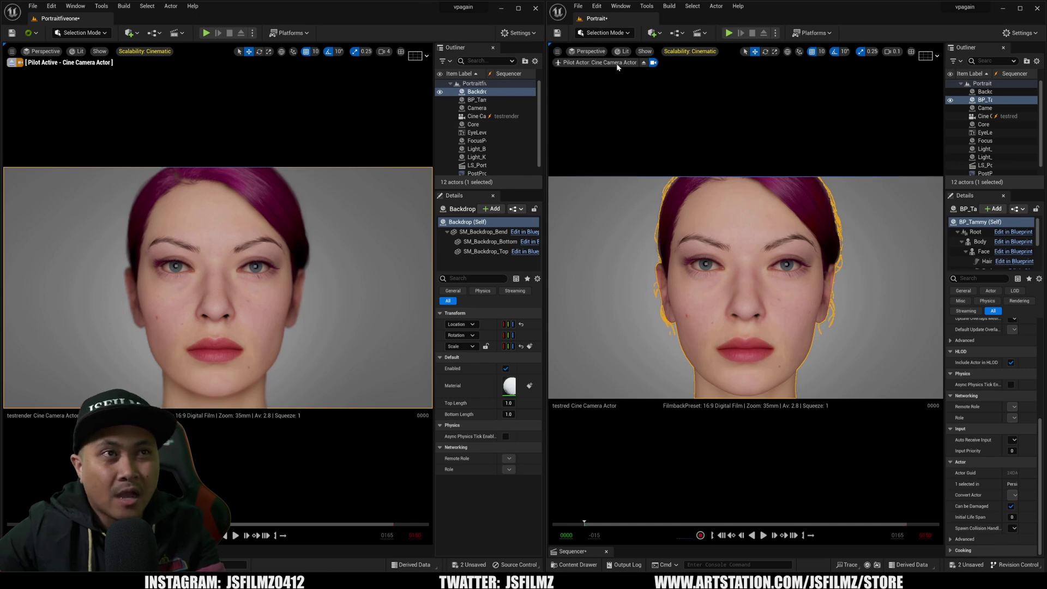
Switch the right viewport to the Lit > Groom > Guides visualization.
click(626, 51)
mouse_move(669, 232)
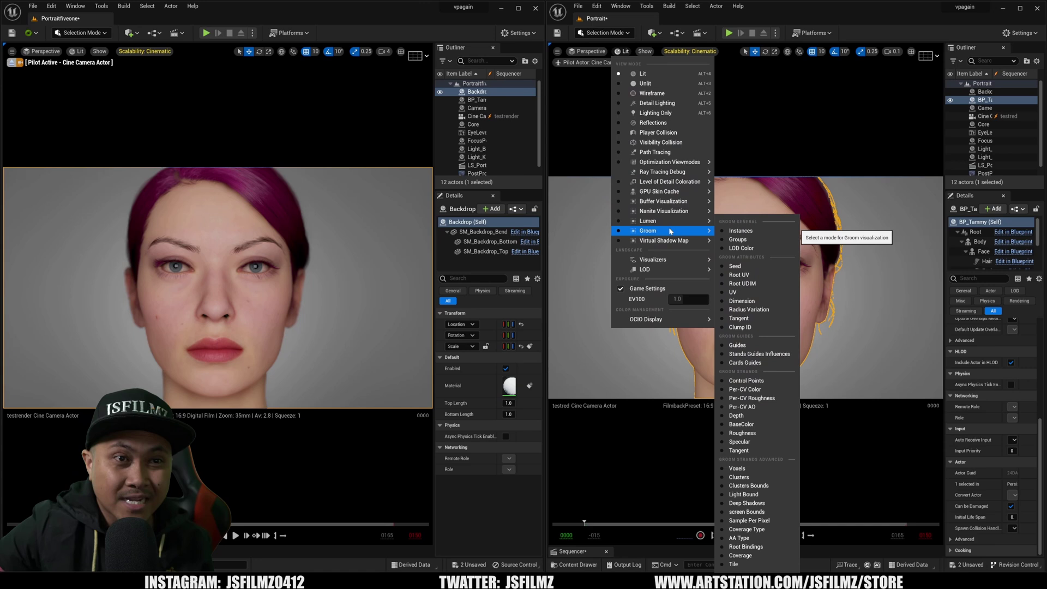
click(737, 345)
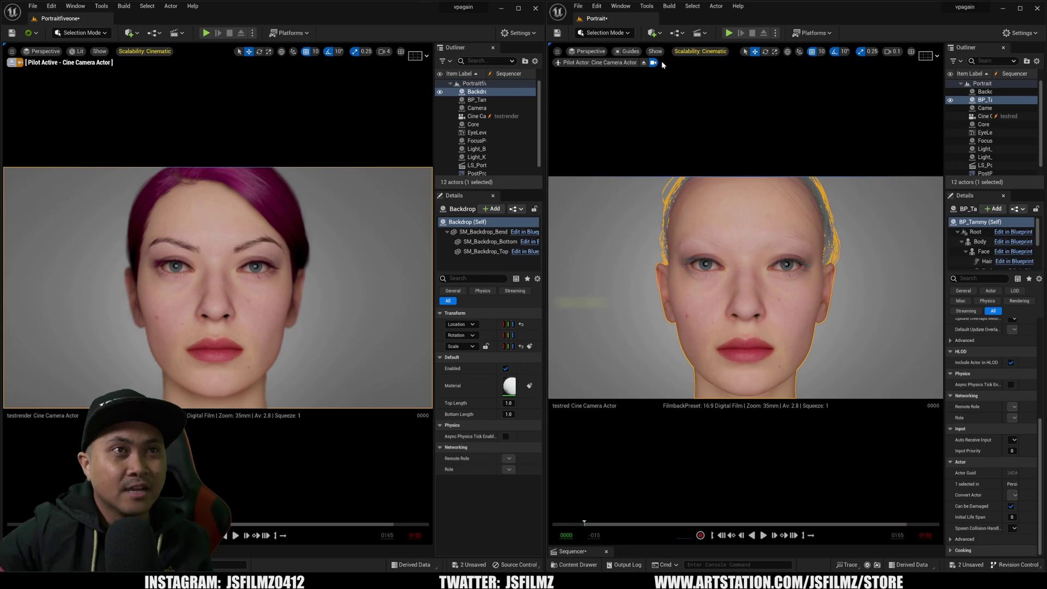
Open the left viewport's view modes, then select the key light instead.
click(77, 51)
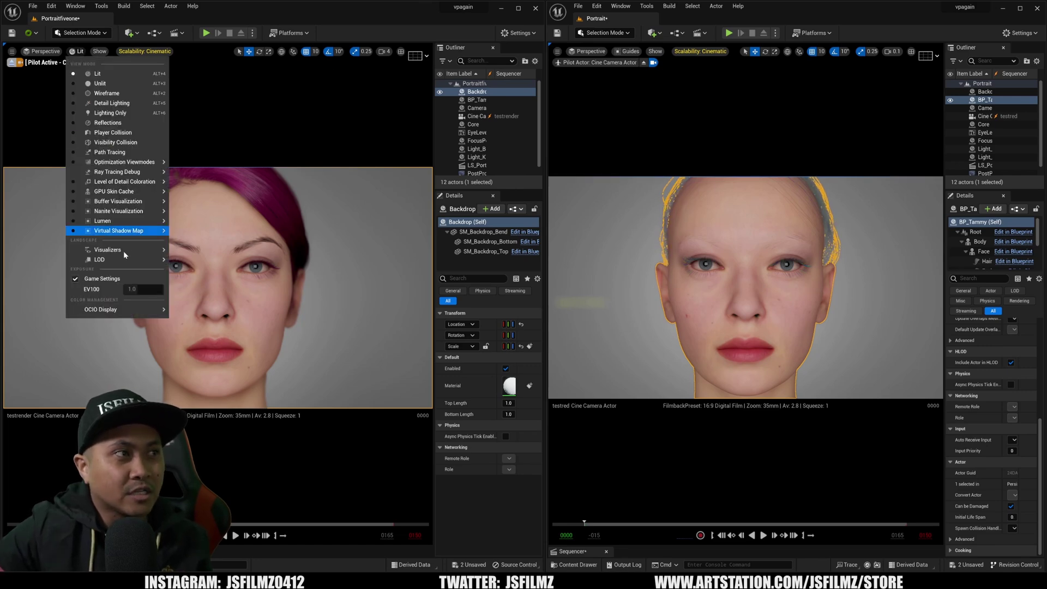
mouse_move(108, 231)
click(581, 143)
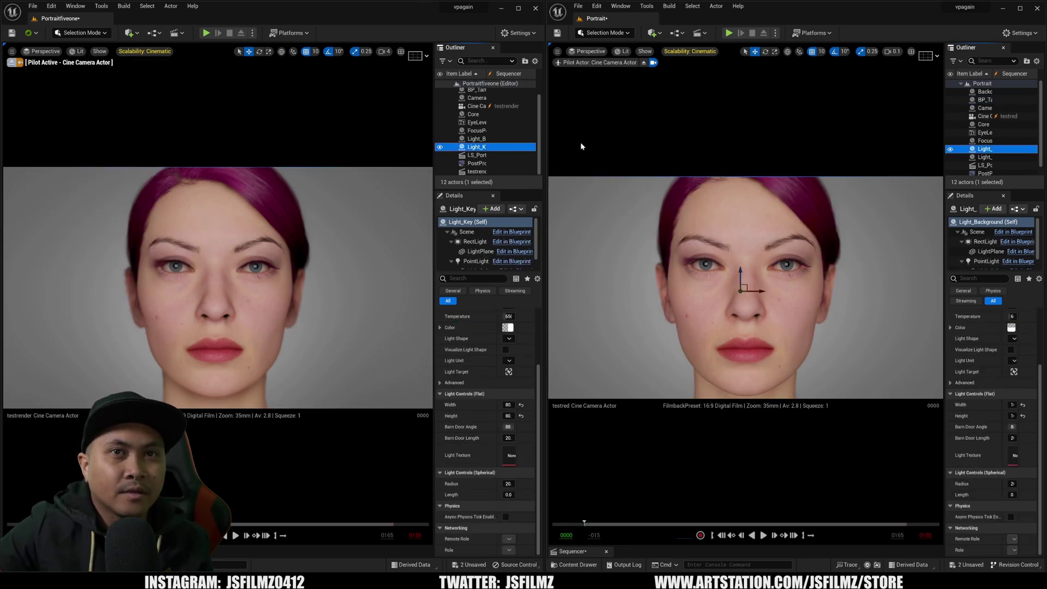
Select PostProcessVolume in both Outliners and expand the left volume's Path Tracing settings.
click(477, 163)
click(984, 173)
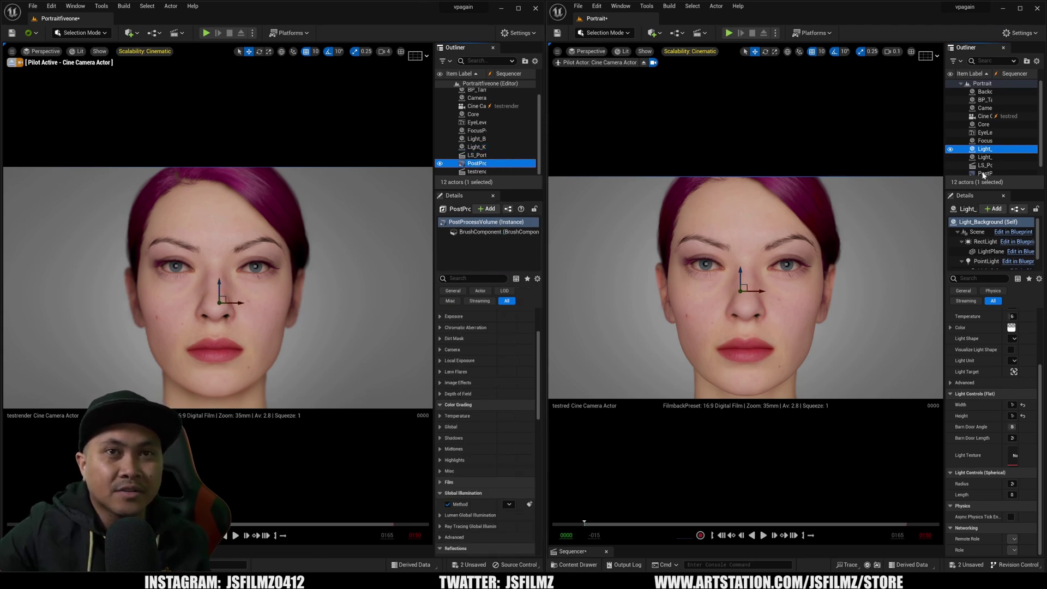
drag(536, 432, 535, 454)
scroll(489, 475, down, 3)
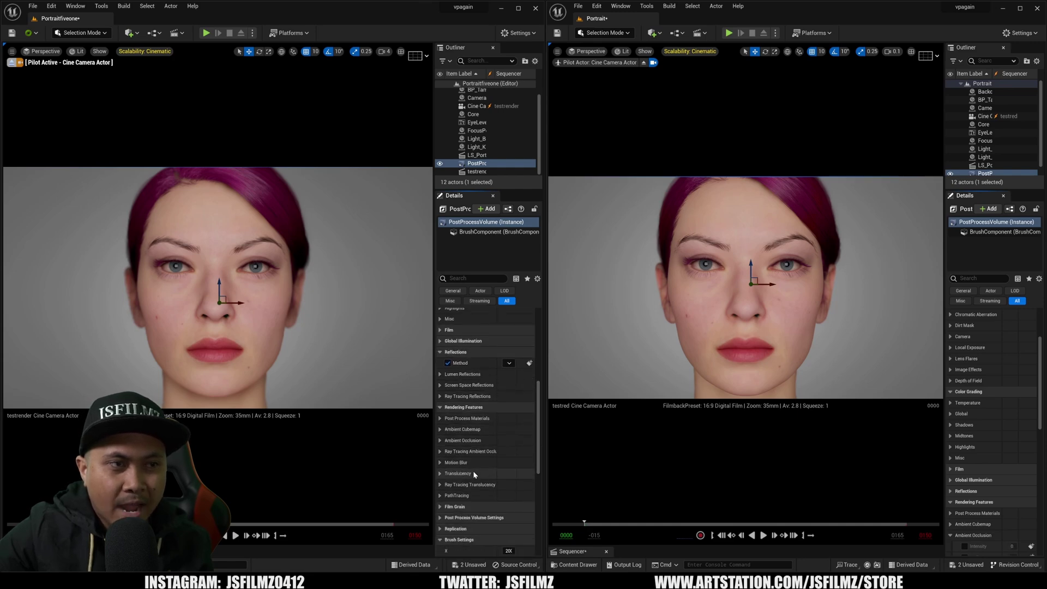
click(441, 496)
scroll(447, 494, down, 3)
scroll(977, 490, down, 8)
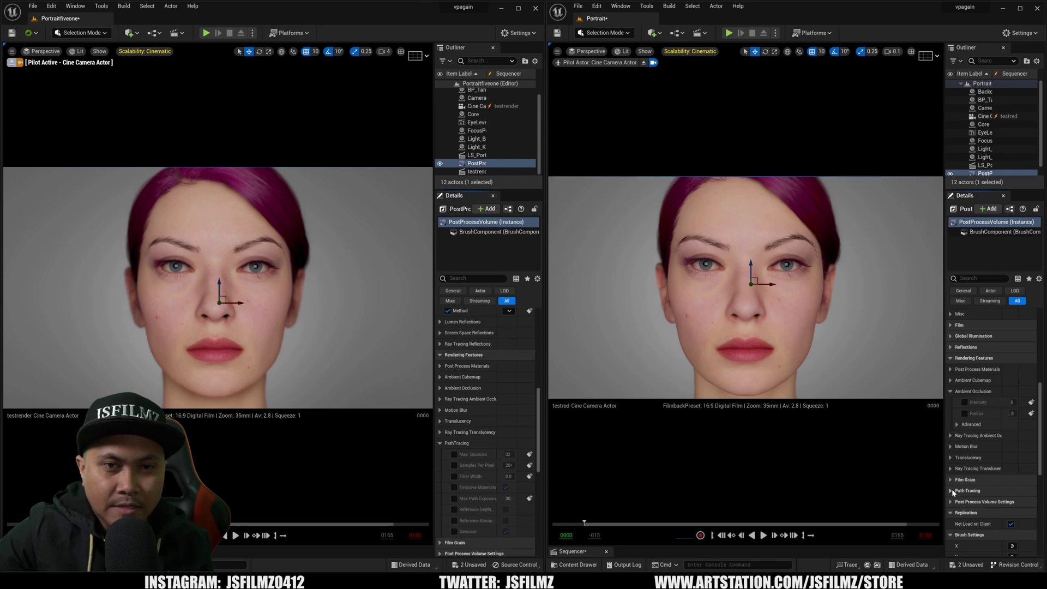
Review the right volume's Path Tracing and Lighting Components, then enlarge the left sequencer area.
click(951, 489)
scroll(999, 489, down, 2)
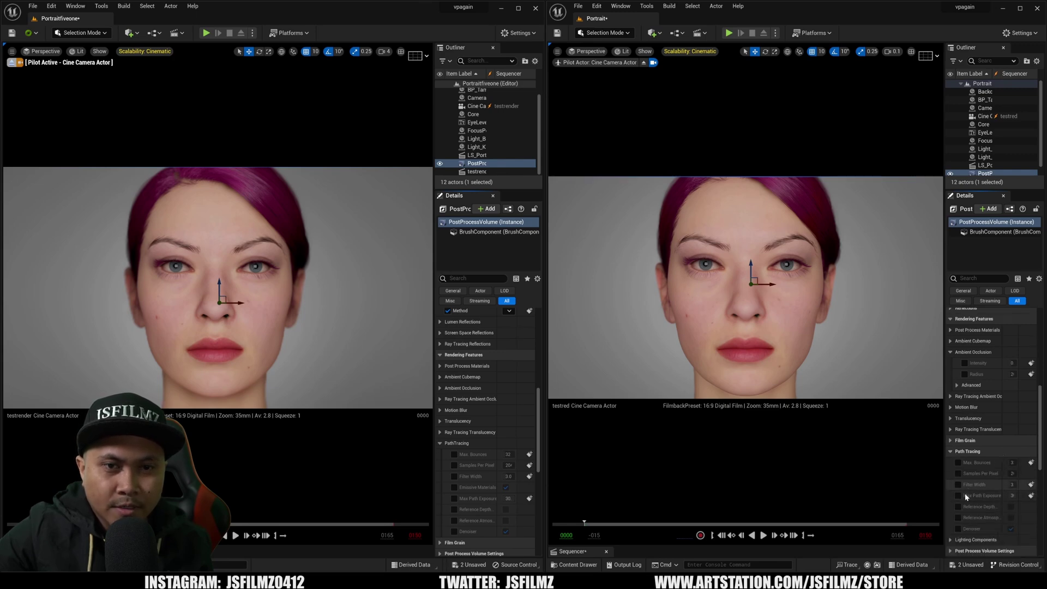
click(971, 539)
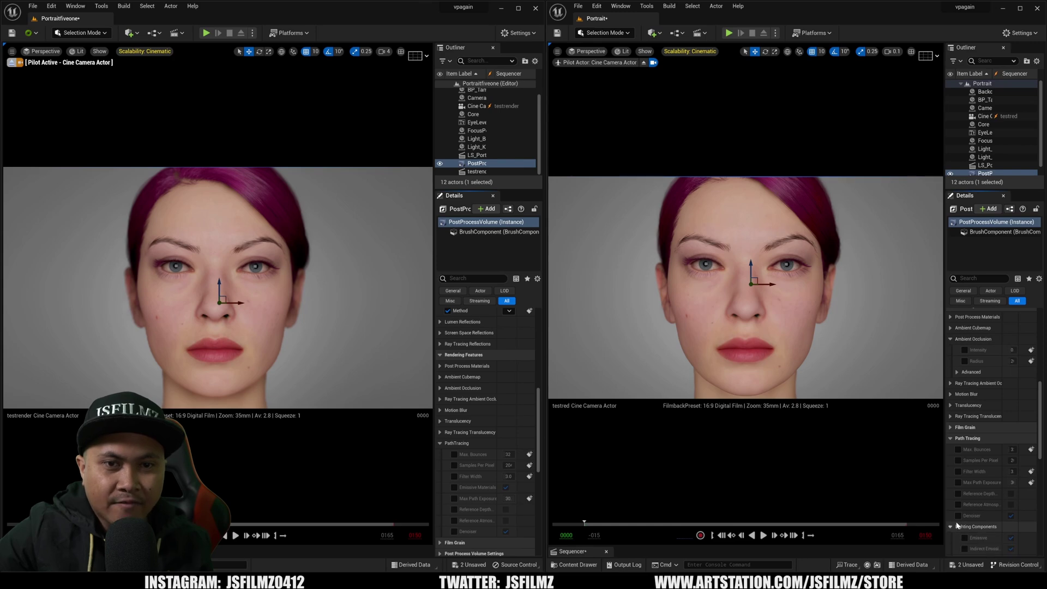
scroll(988, 524, down, 4)
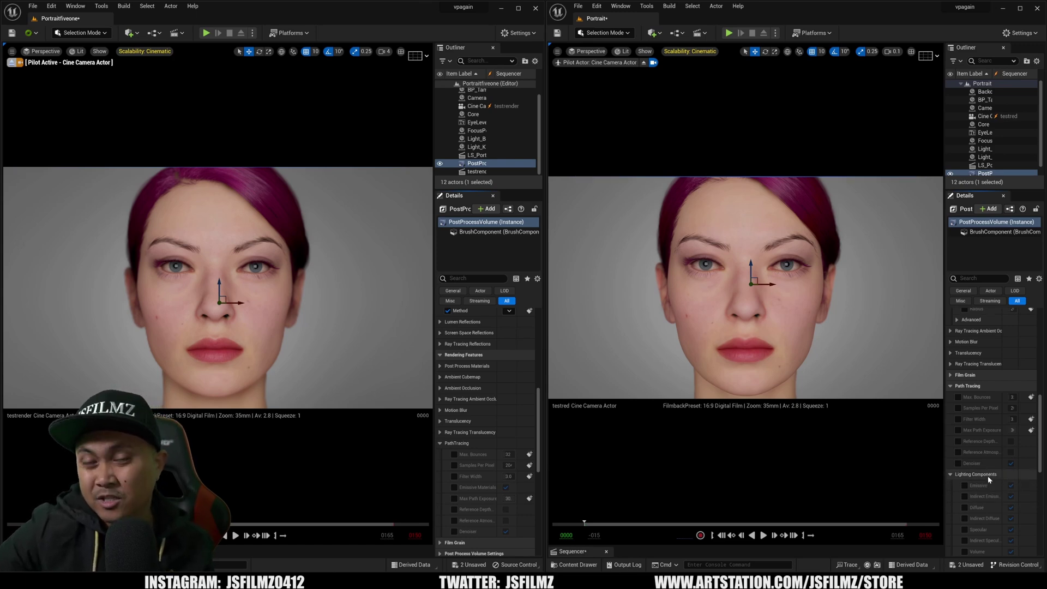
scroll(987, 491, down, 2)
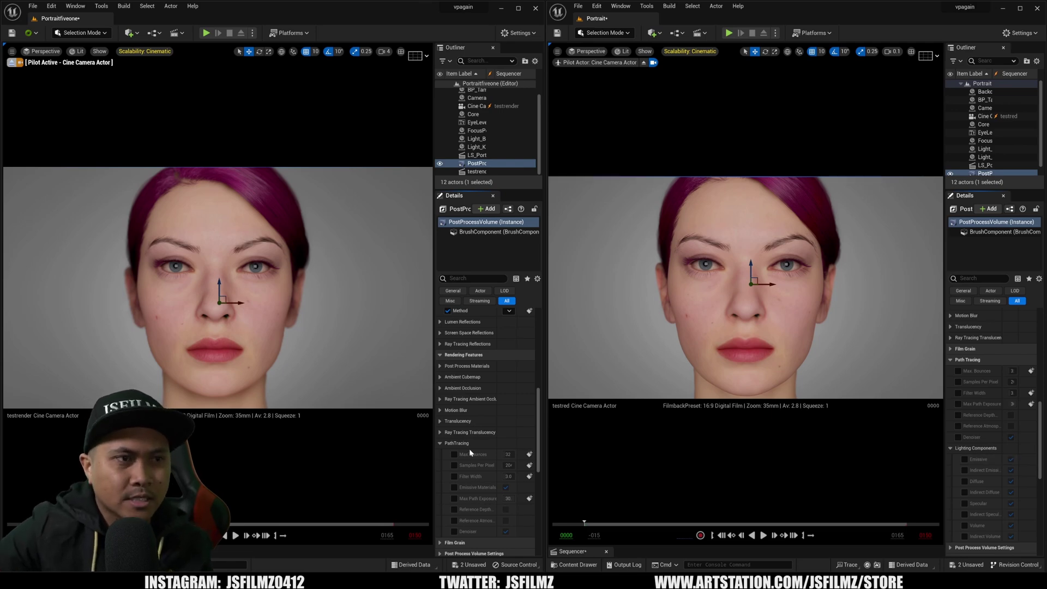
scroll(470, 448, down, 3)
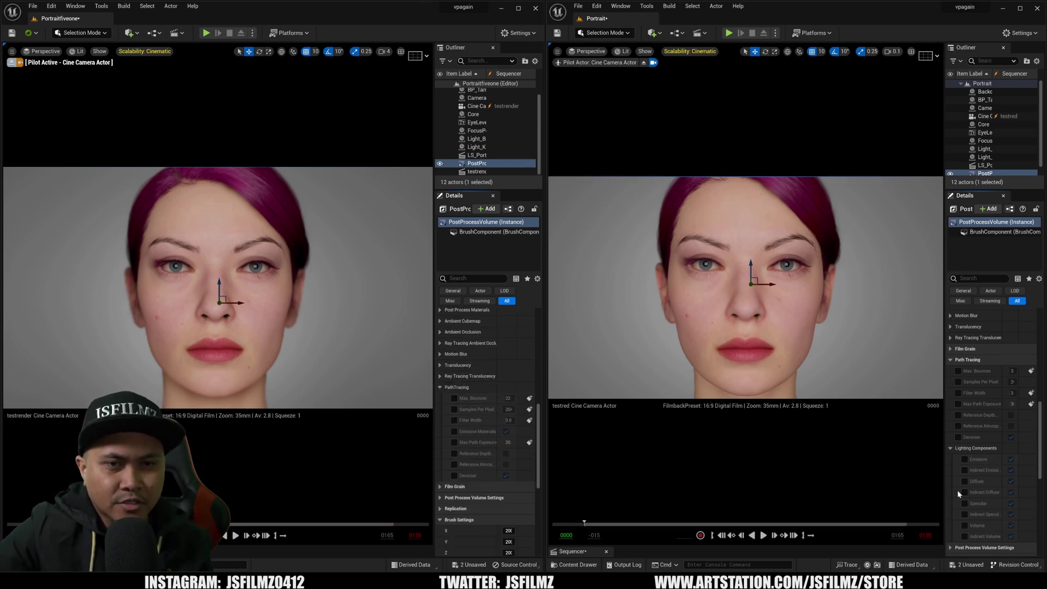
click(951, 447)
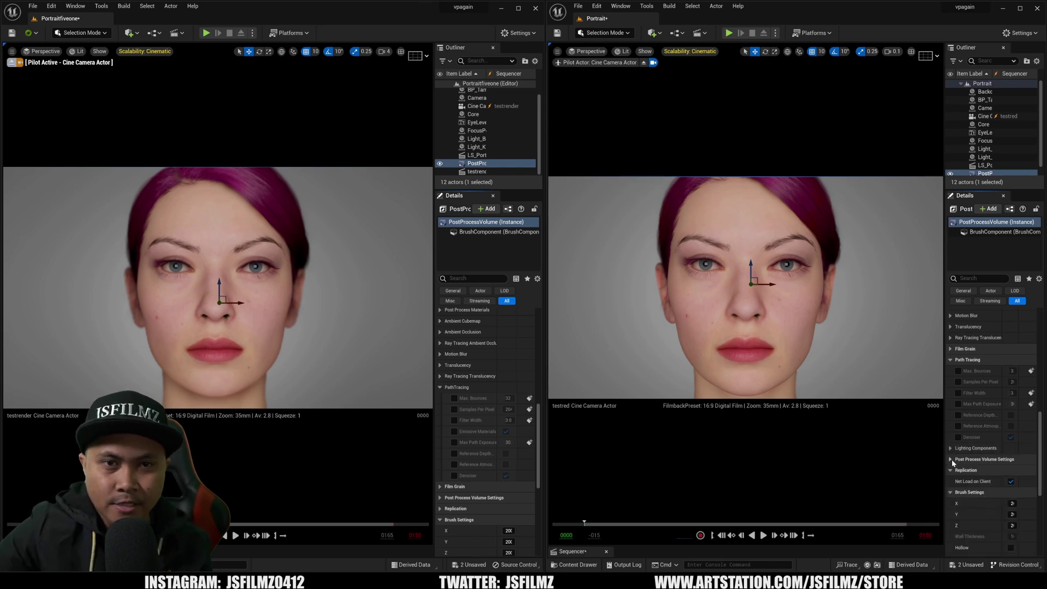
scroll(485, 415, down, 3)
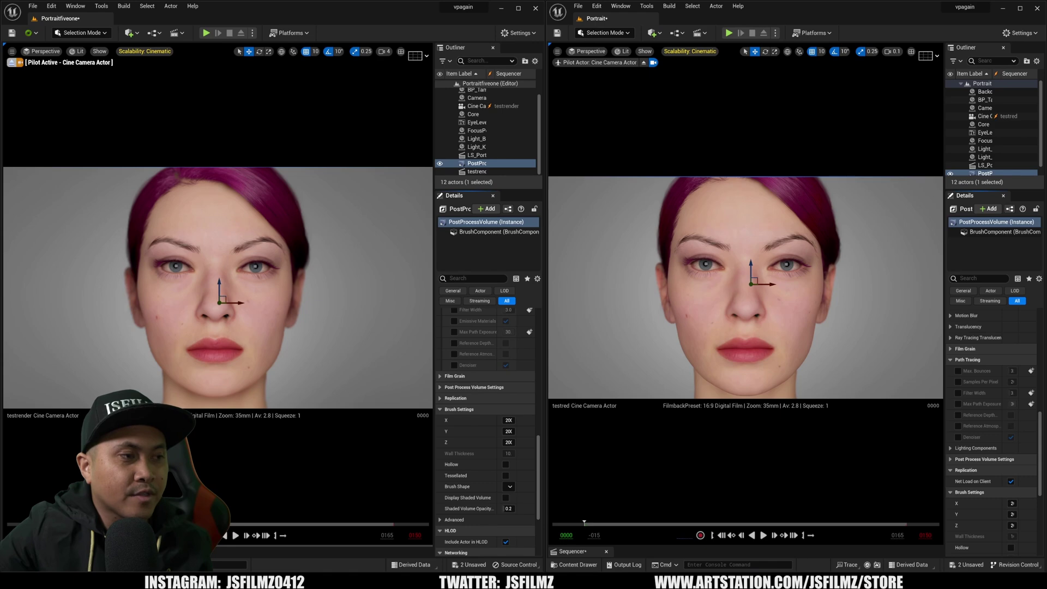
drag(215, 544, 219, 422)
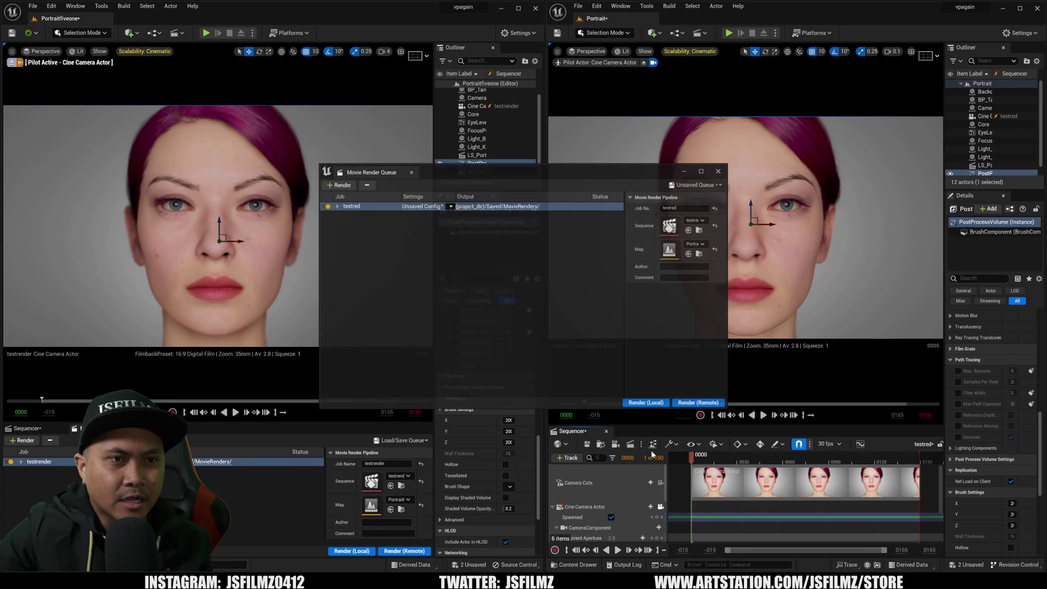
Dock the render queue in the right editor and change testred's file name prefix to 'jo.'.
drag(371, 173, 661, 441)
click(647, 481)
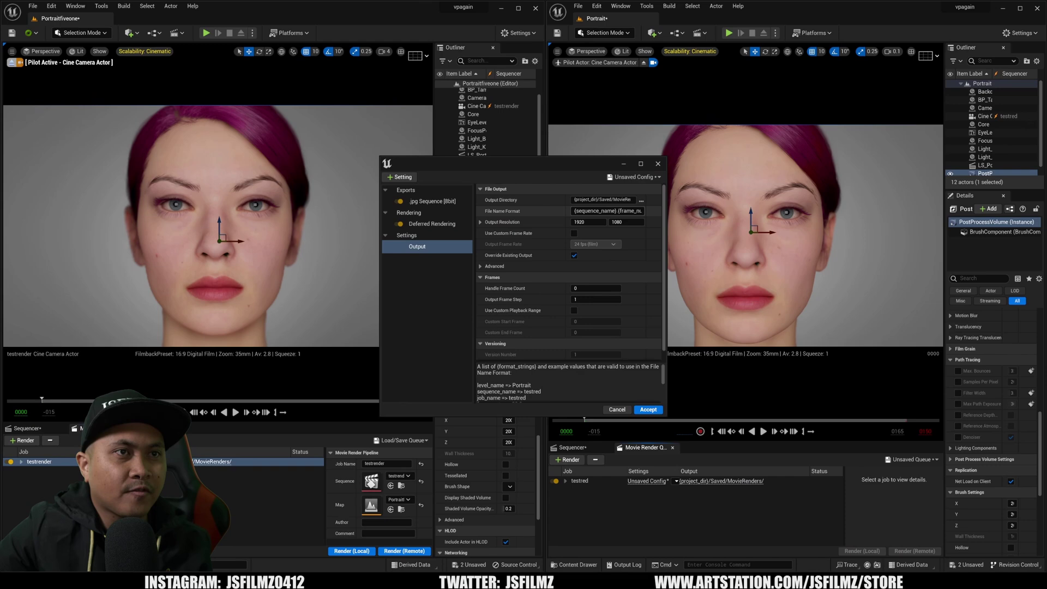
drag(617, 210, 542, 213)
text(jo.{frame_number)
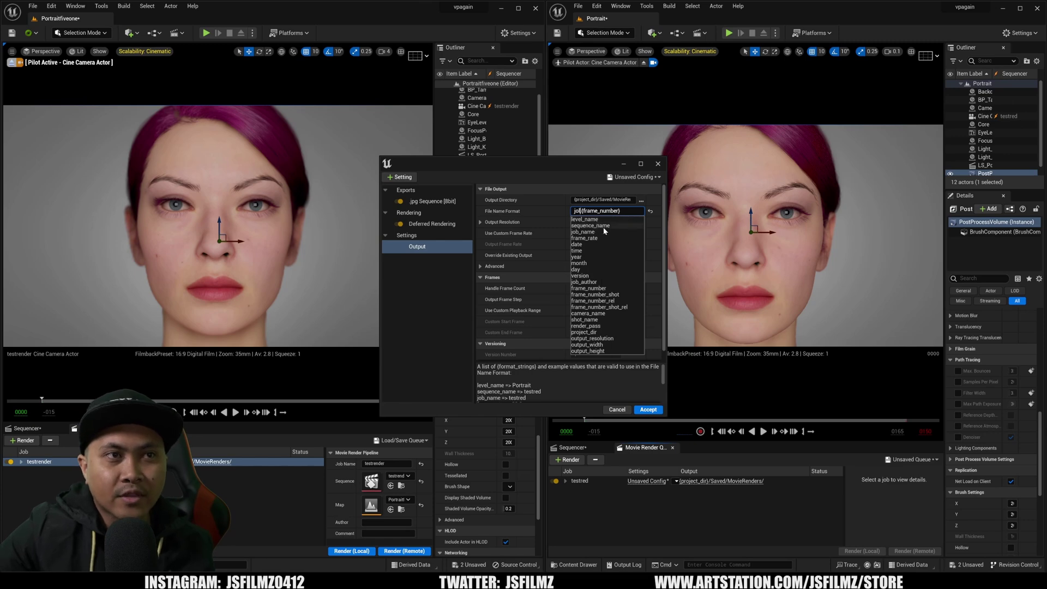
text(.)
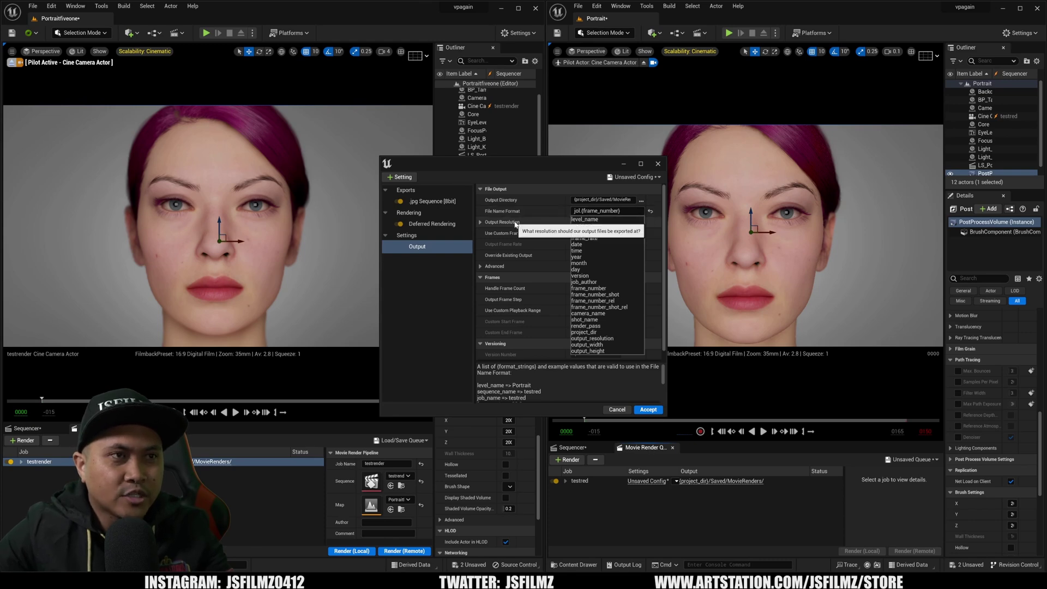
Glance at Deferred Rendering, then retype the file name prefix as 'jo' after a typo.
click(437, 226)
click(439, 250)
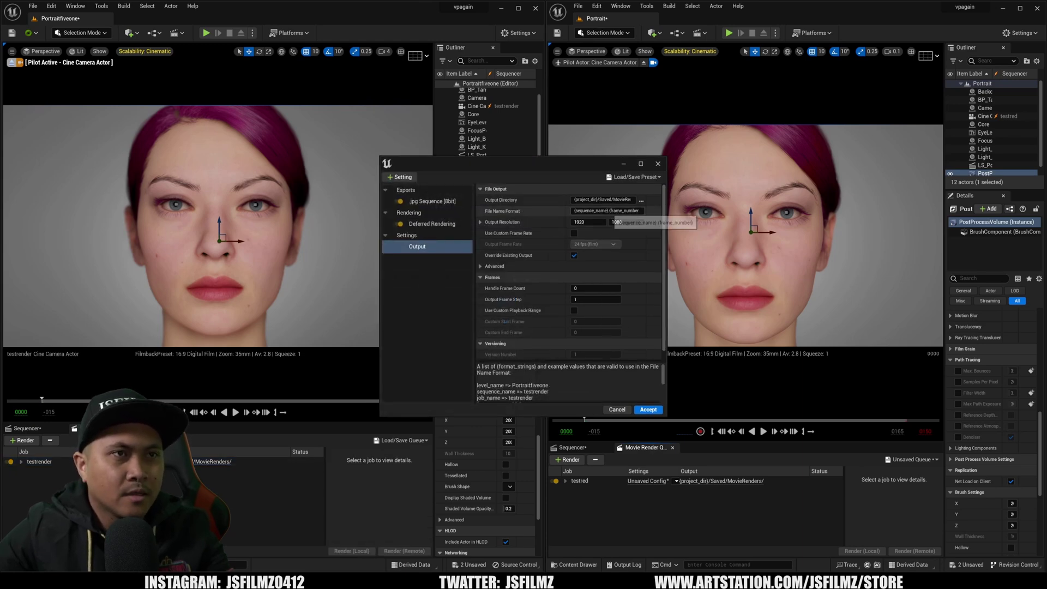
double_click(591, 210)
text(hjtyjt.{frame_number)
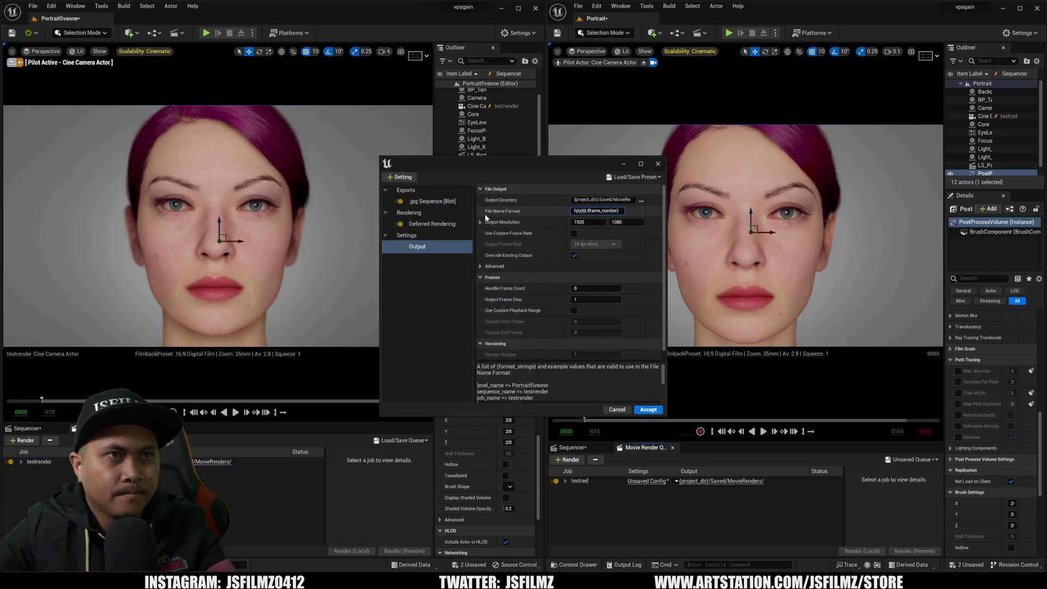
key(BackSpace)
key(BackSpace)
key(BackSpace)
key(BackSpace)
key(BackSpace)
key(BackSpace)
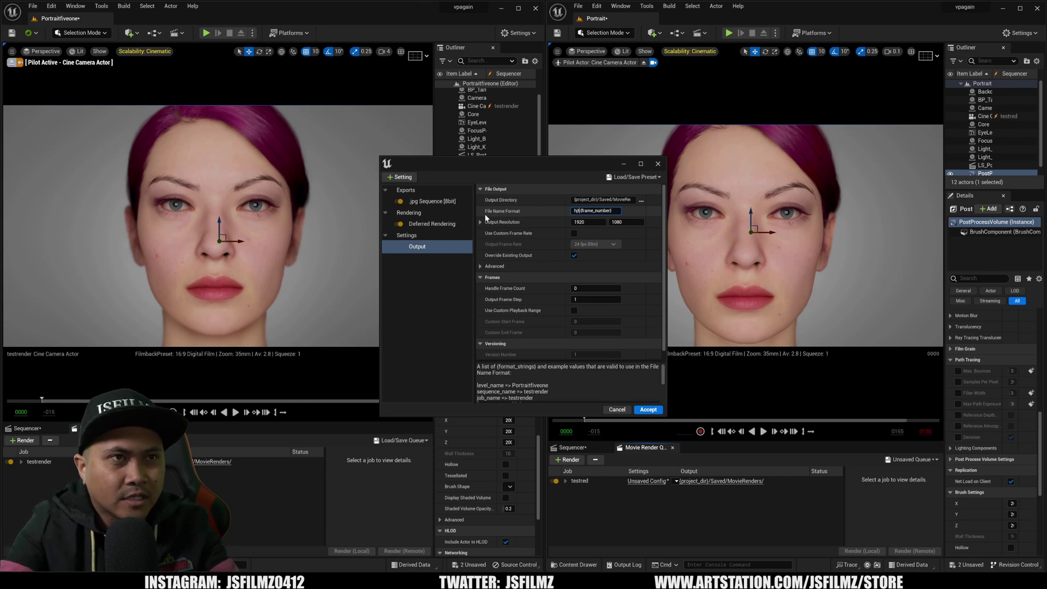
text(jol.)
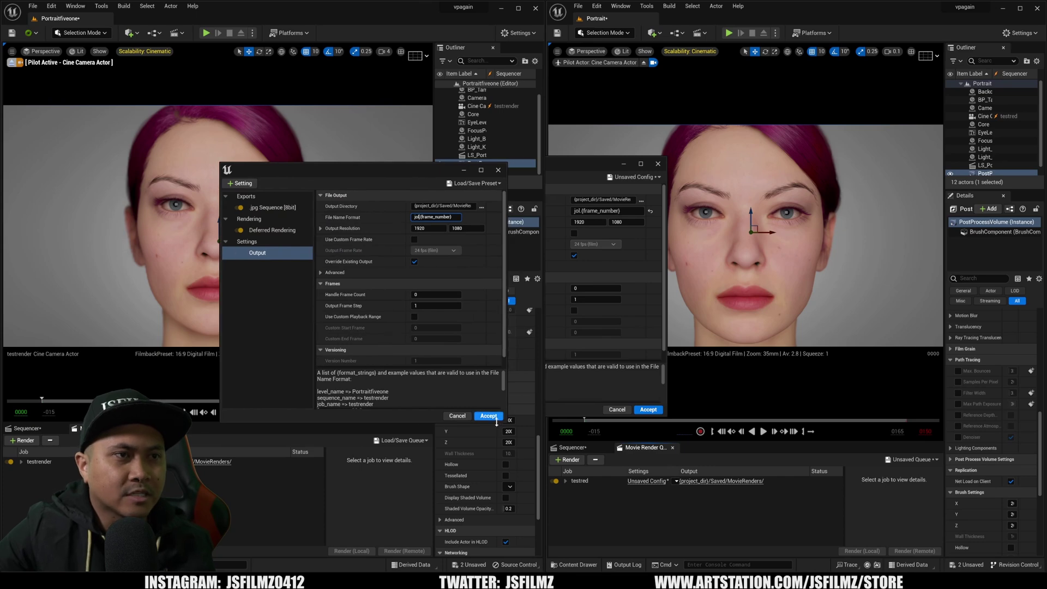
Cancel the render settings, search Edit > Plugins for 'procedura', then close Plugins.
click(616, 412)
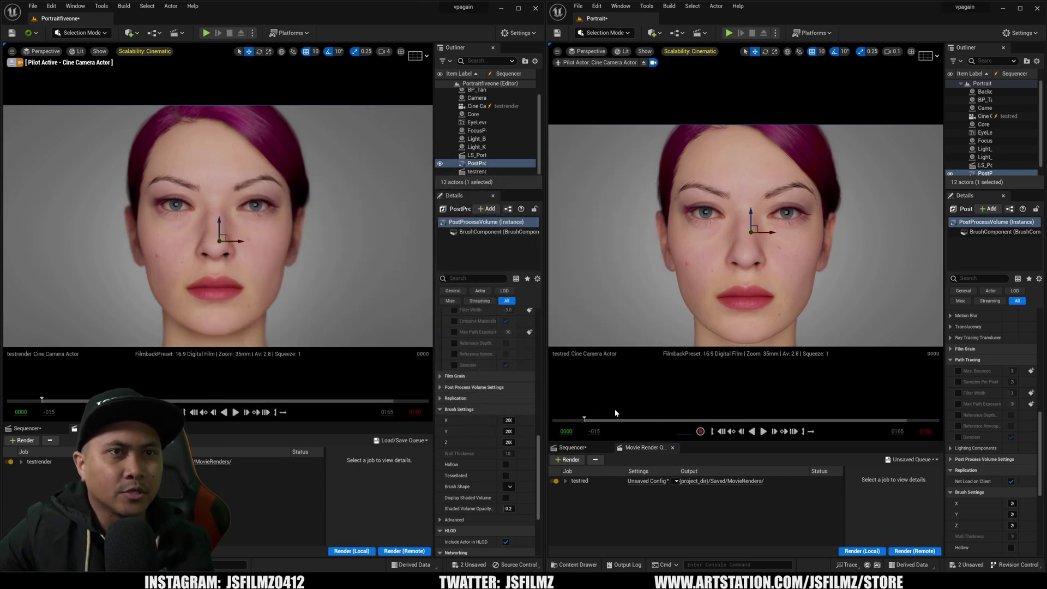
click(597, 6)
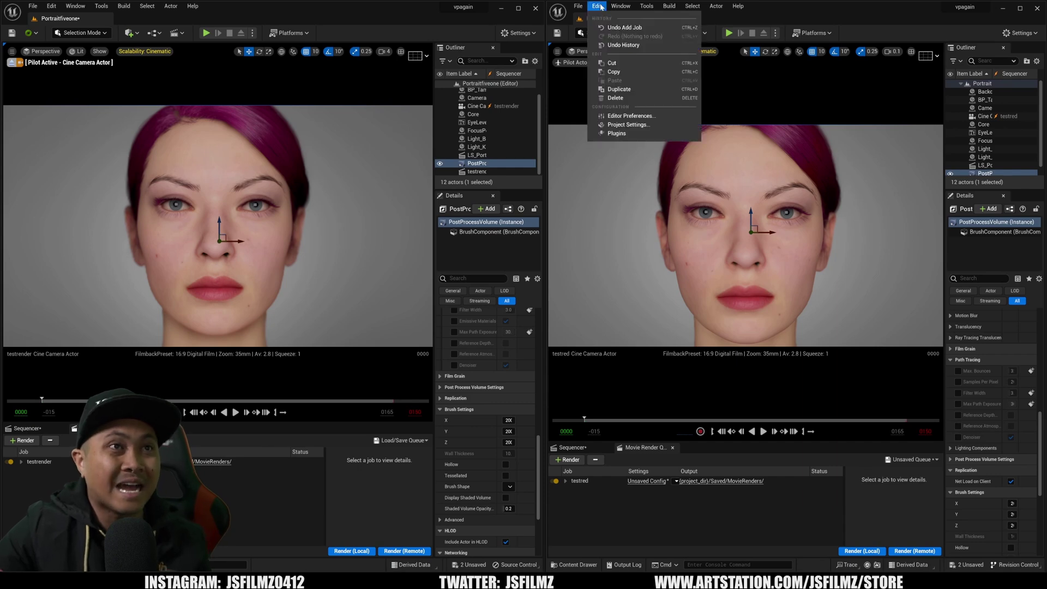
click(609, 132)
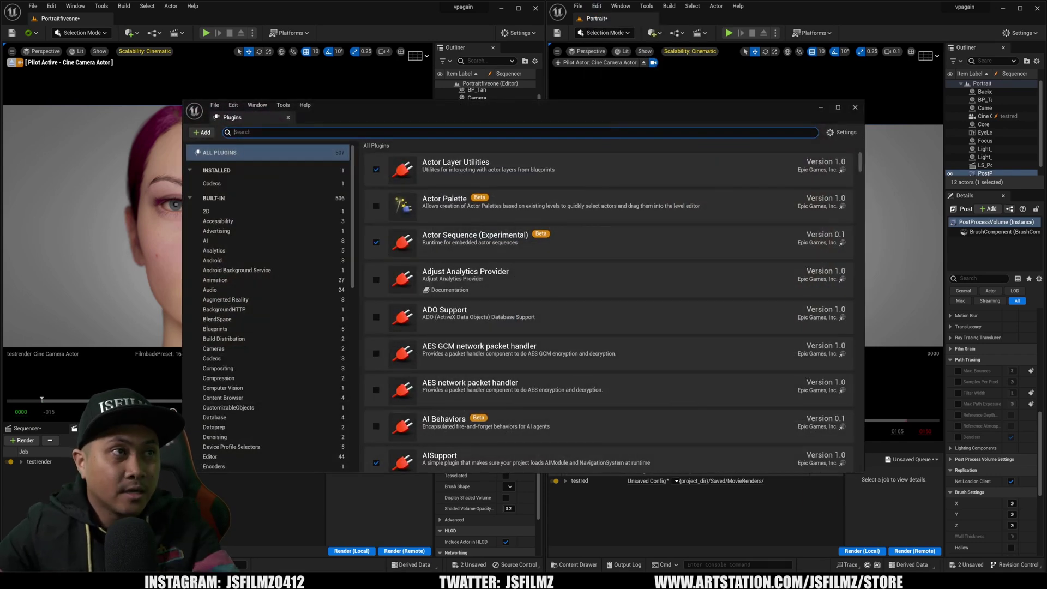
text(procedura)
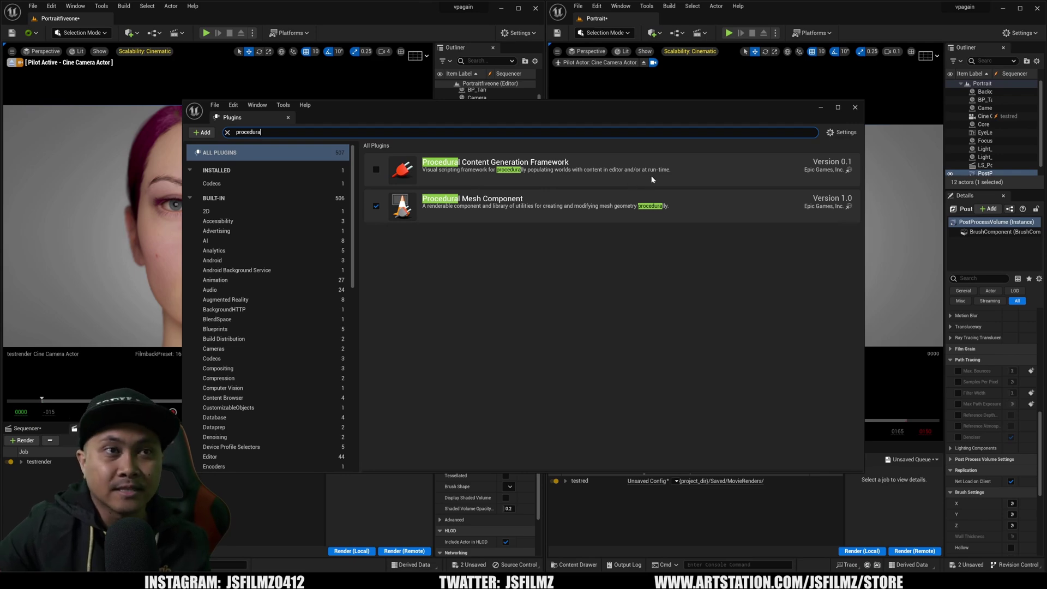
click(856, 108)
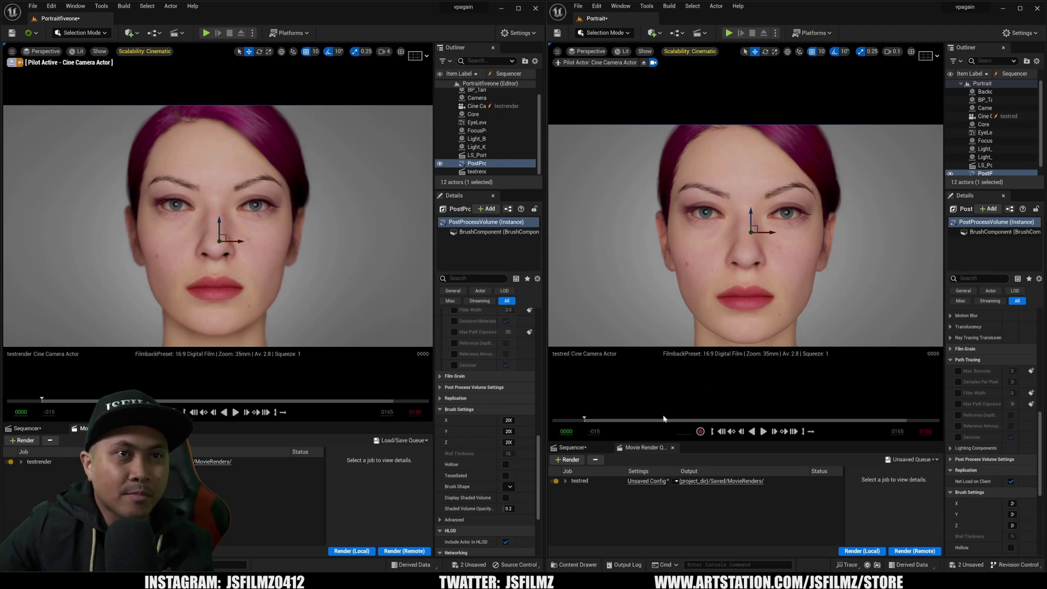
Set the job's output directory to Desktop/loom and file name format to two.{frame_number}.
click(647, 480)
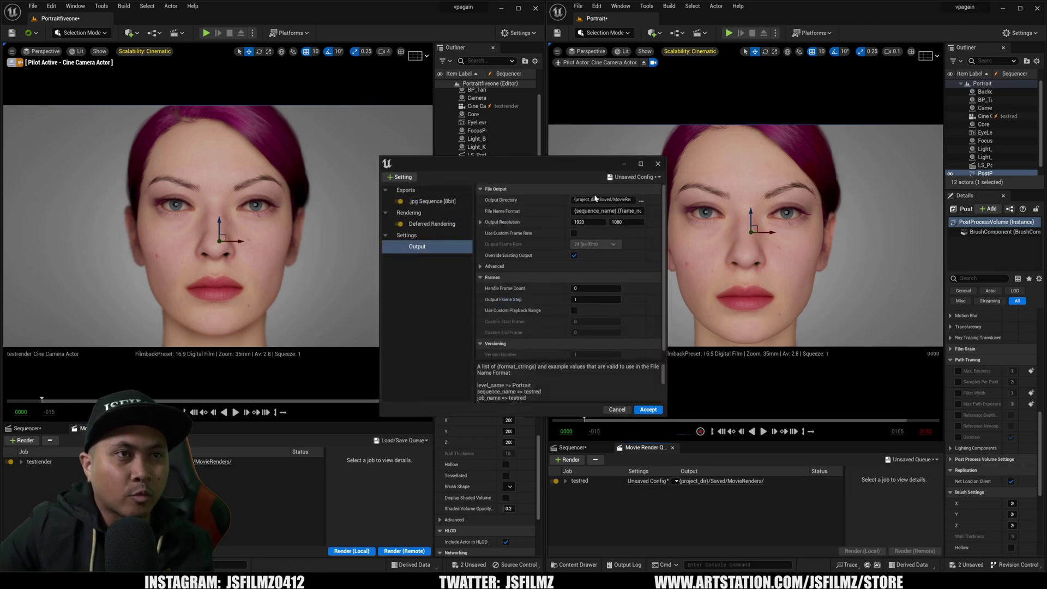
click(641, 201)
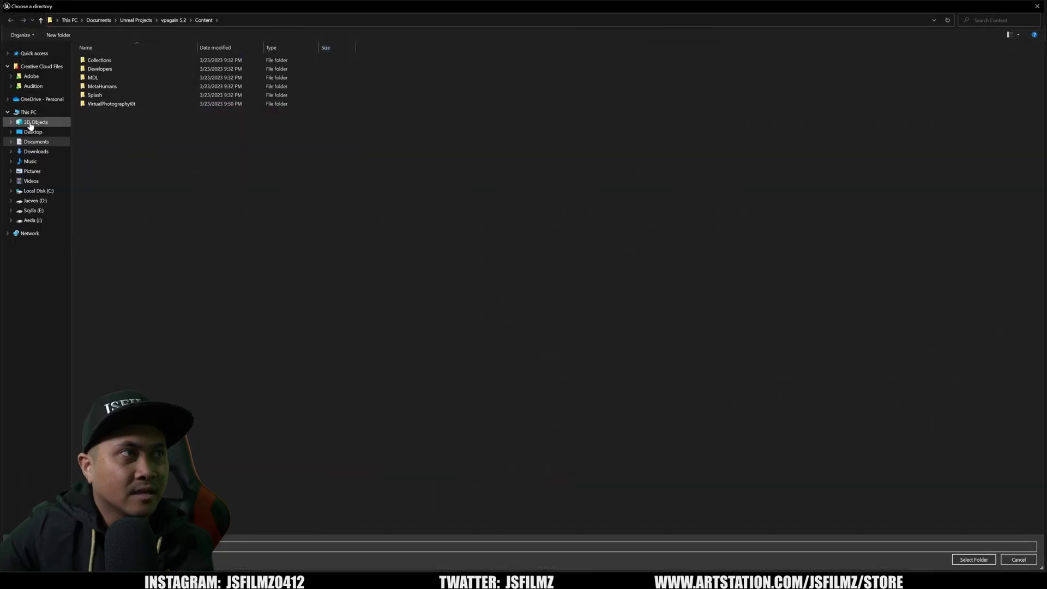
click(33, 132)
double_click(273, 249)
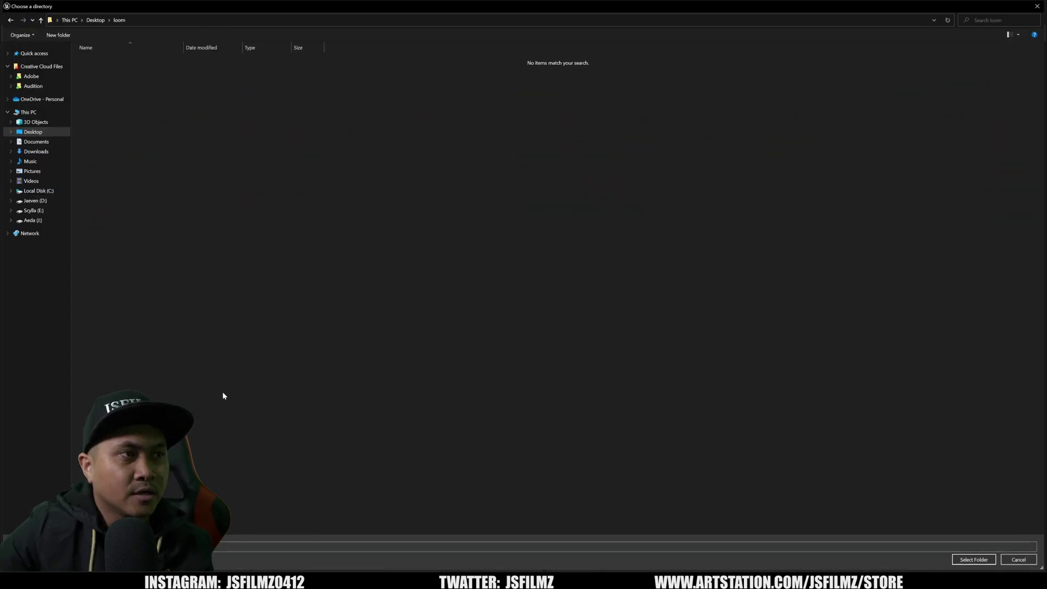
click(974, 560)
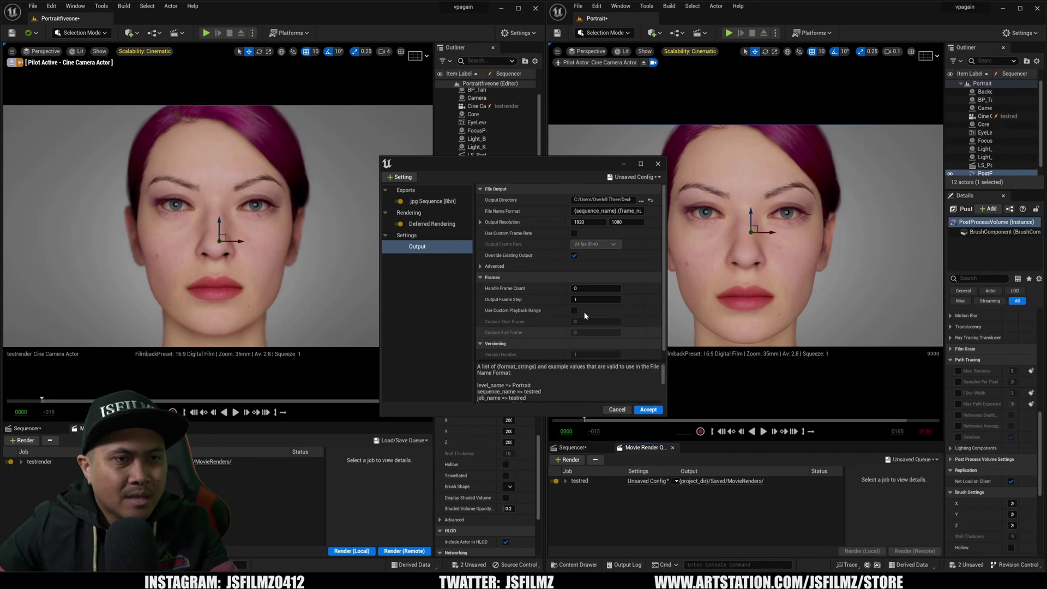
double_click(595, 211)
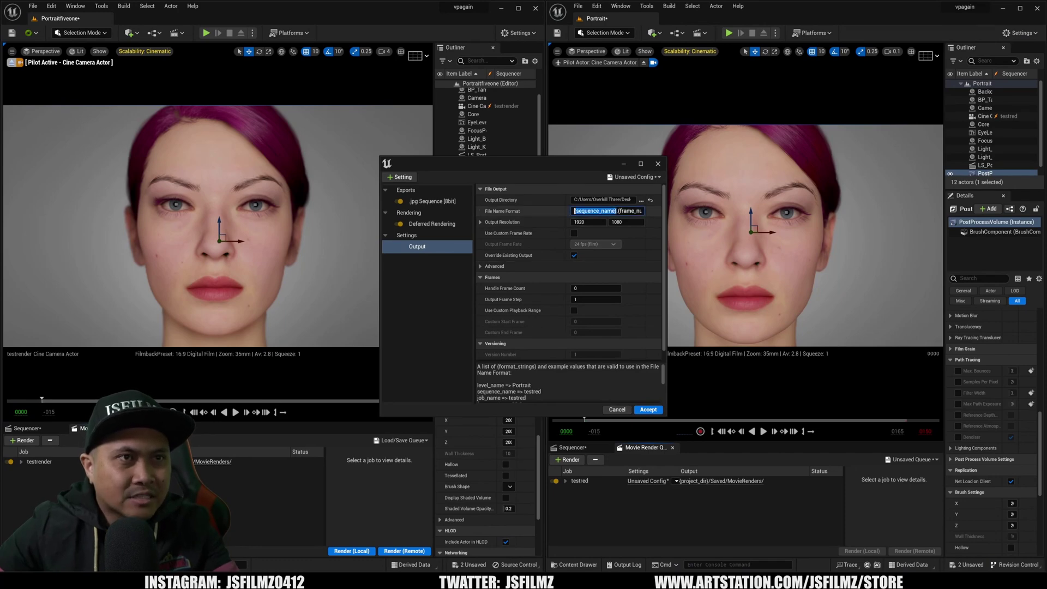
text(two.{frame_number)
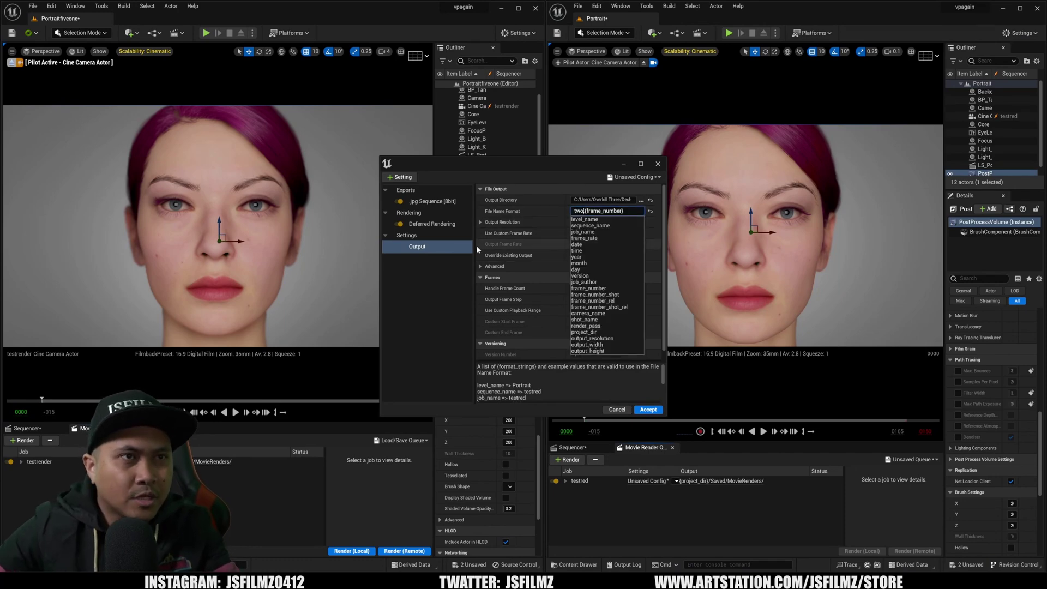
click(407, 235)
click(418, 246)
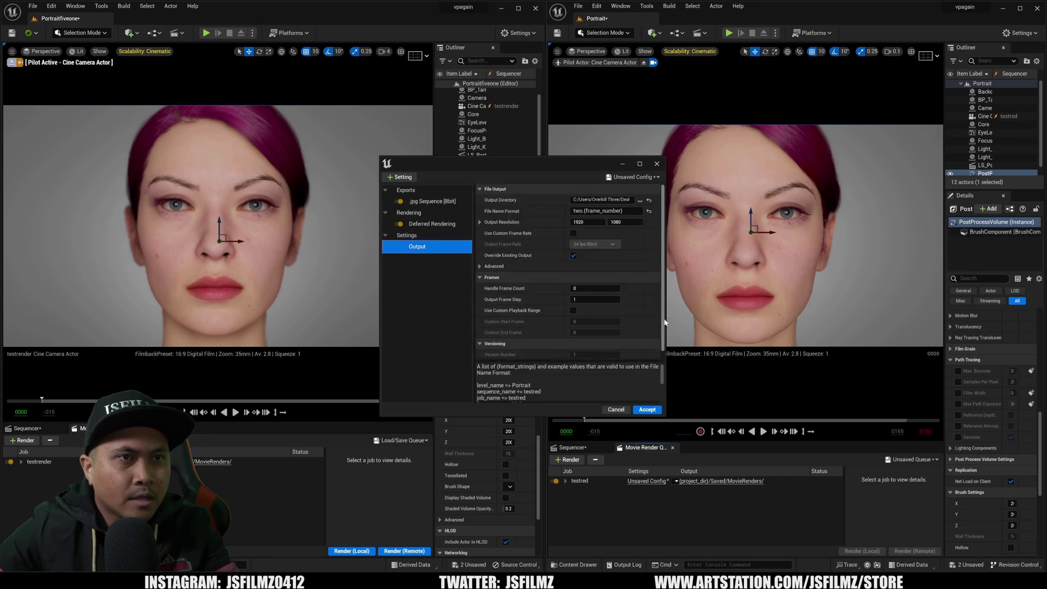
Enable Use Custom Playback Range ending at frame 4, accept, and start Render (Local).
scroll(635, 350, down, 1)
click(574, 299)
click(594, 322)
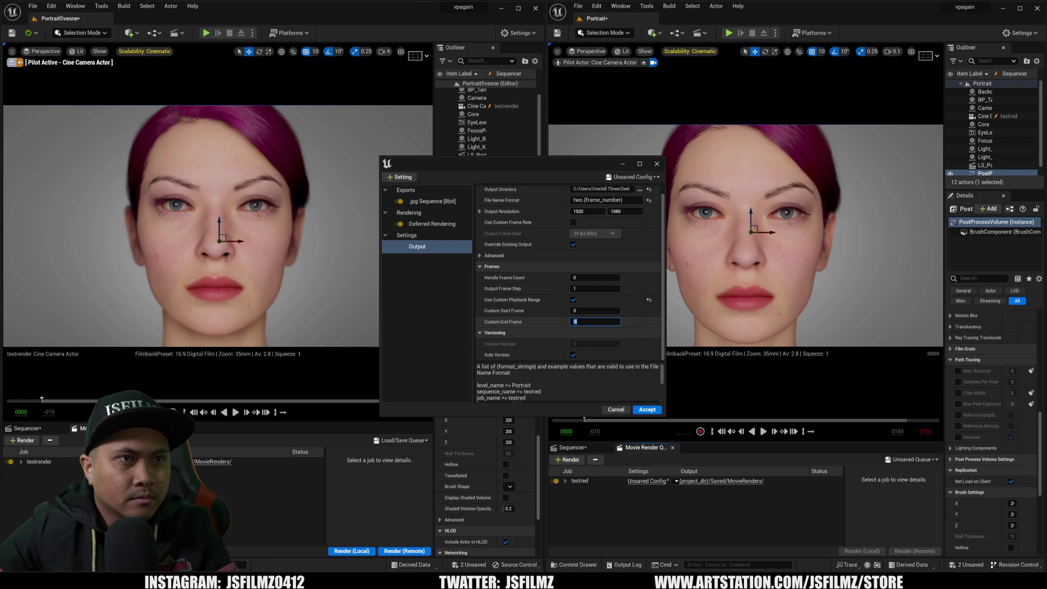
text(4)
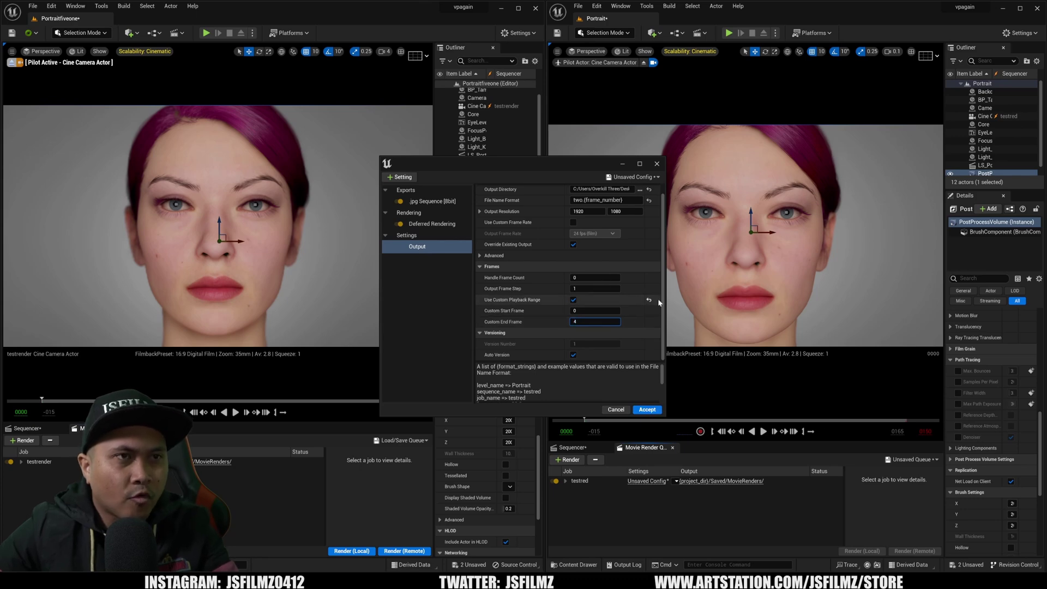
scroll(665, 292, up, 1)
scroll(665, 256, down, 1)
click(648, 409)
click(862, 551)
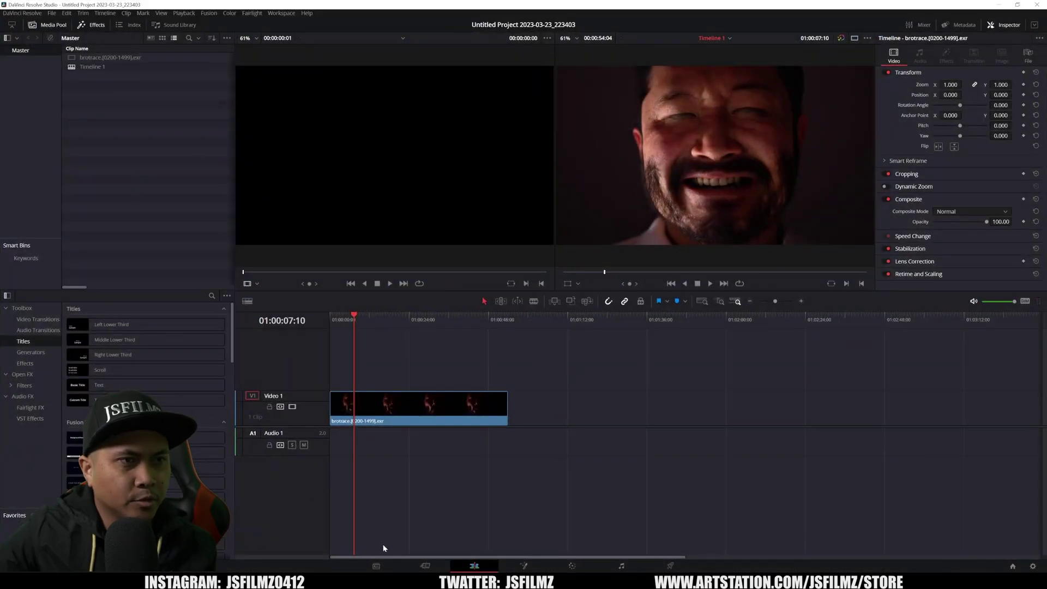
Import the one JPEG sequence and append it after brotrace on Timeline 1.
click(377, 566)
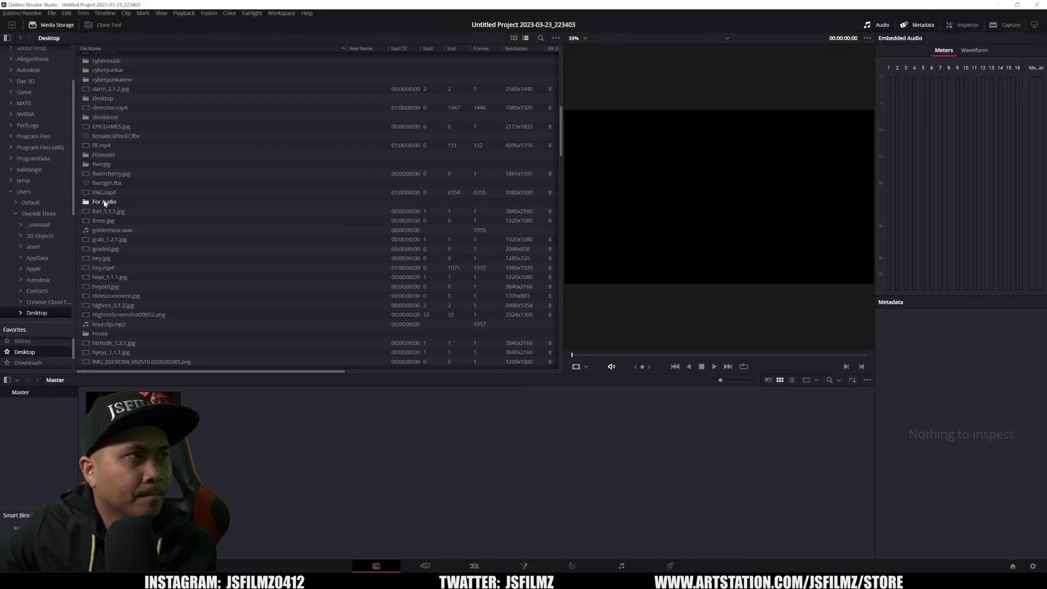
scroll(118, 234, down, 5)
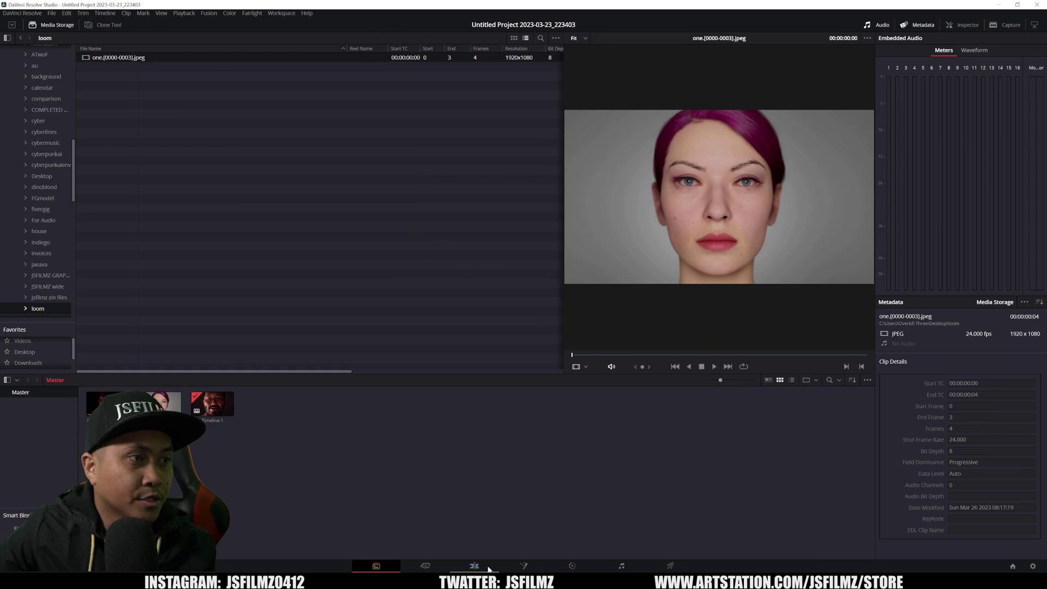
click(475, 565)
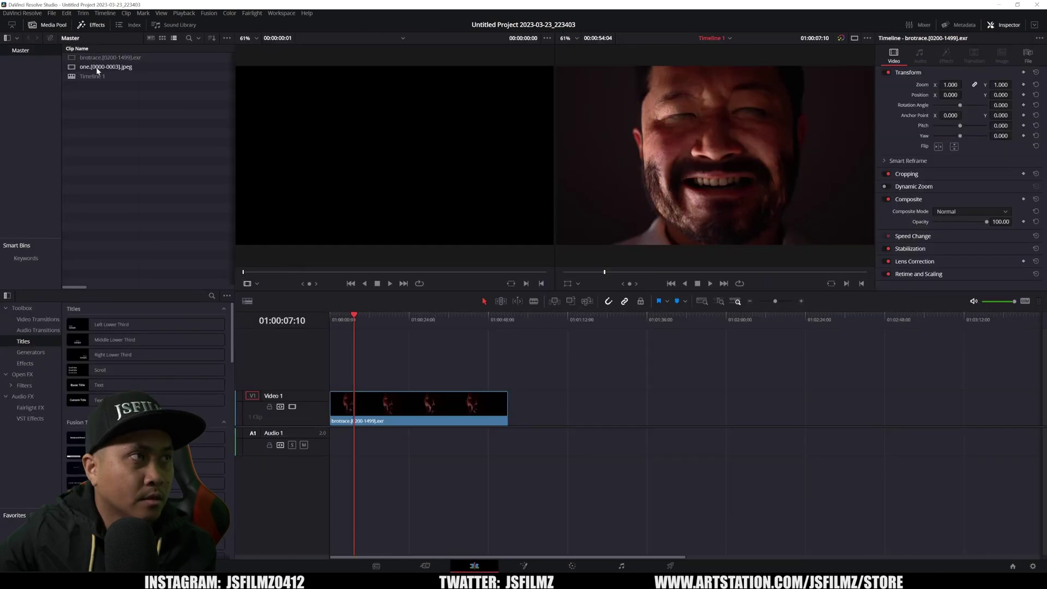
drag(97, 70, 525, 405)
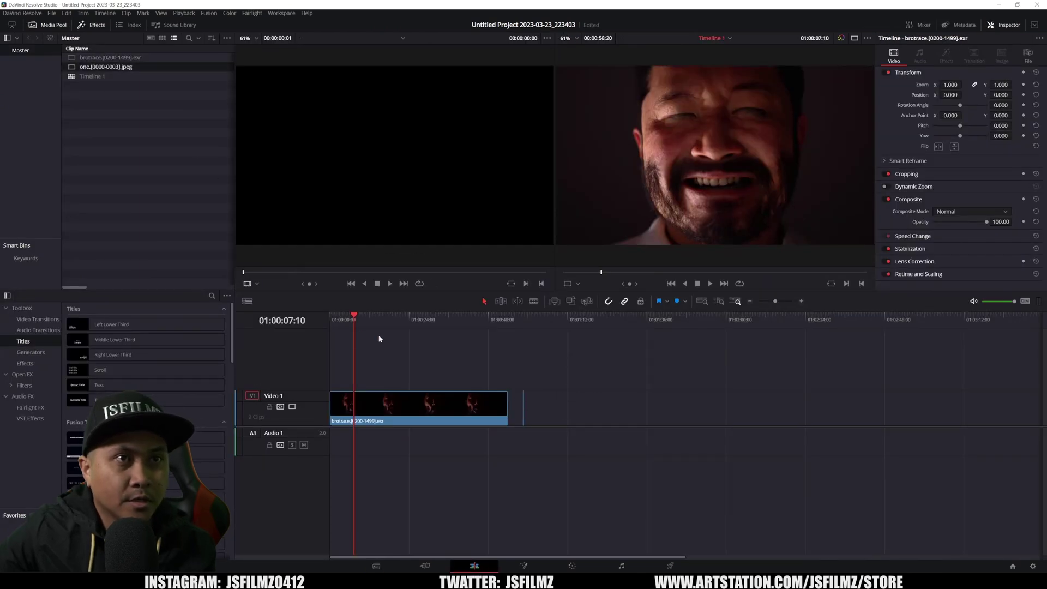
click(363, 320)
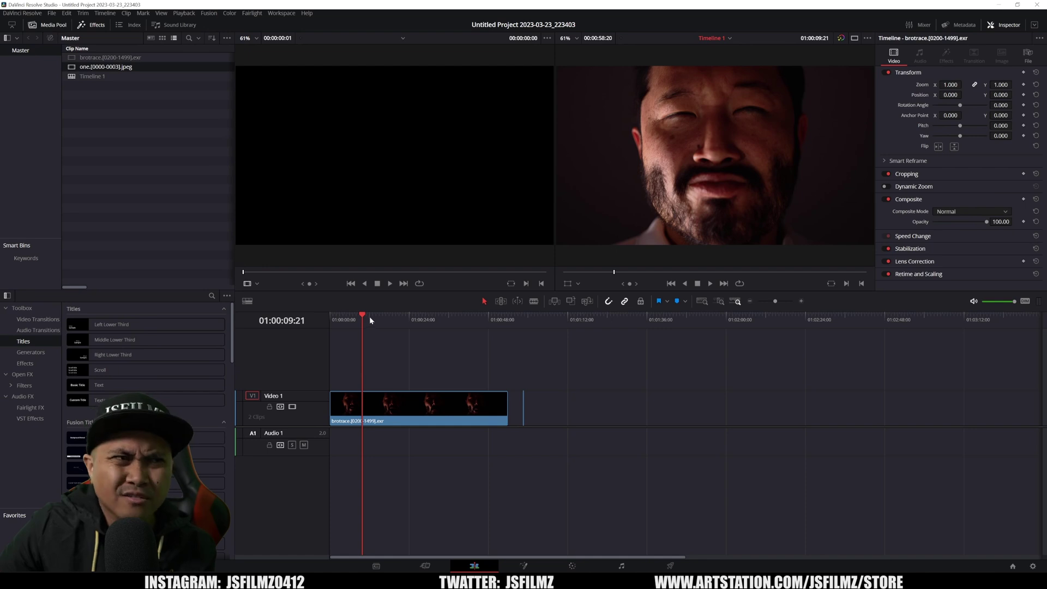
key(space)
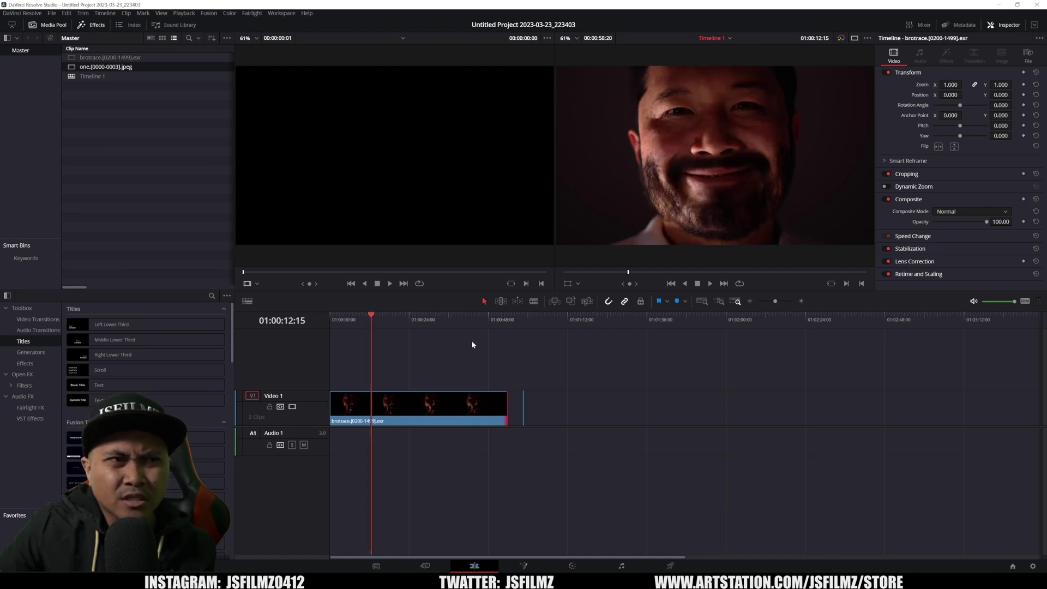
drag(475, 319, 403, 322)
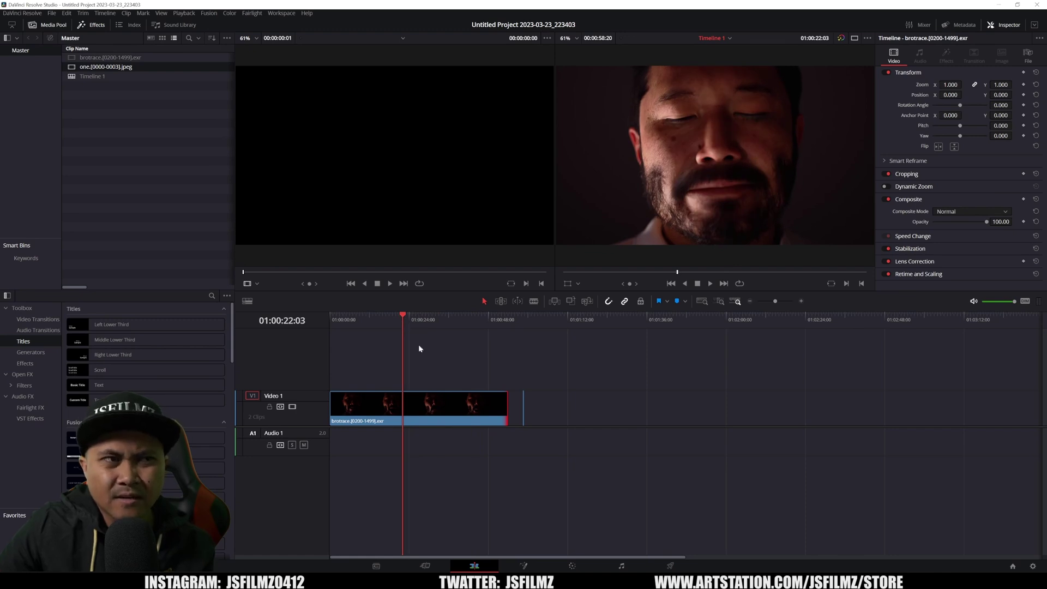
click(385, 327)
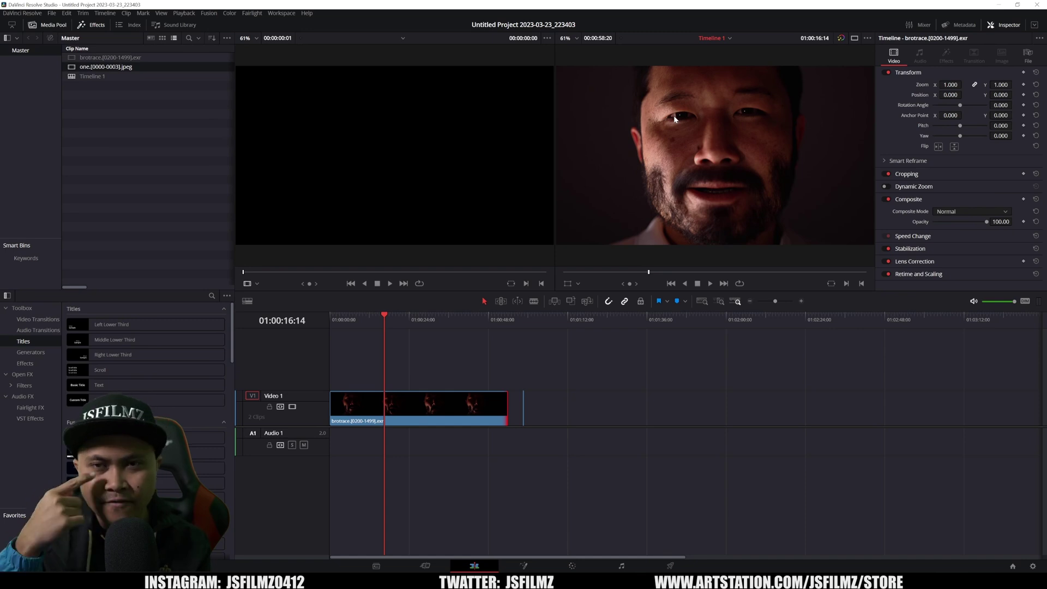
click(371, 325)
click(377, 324)
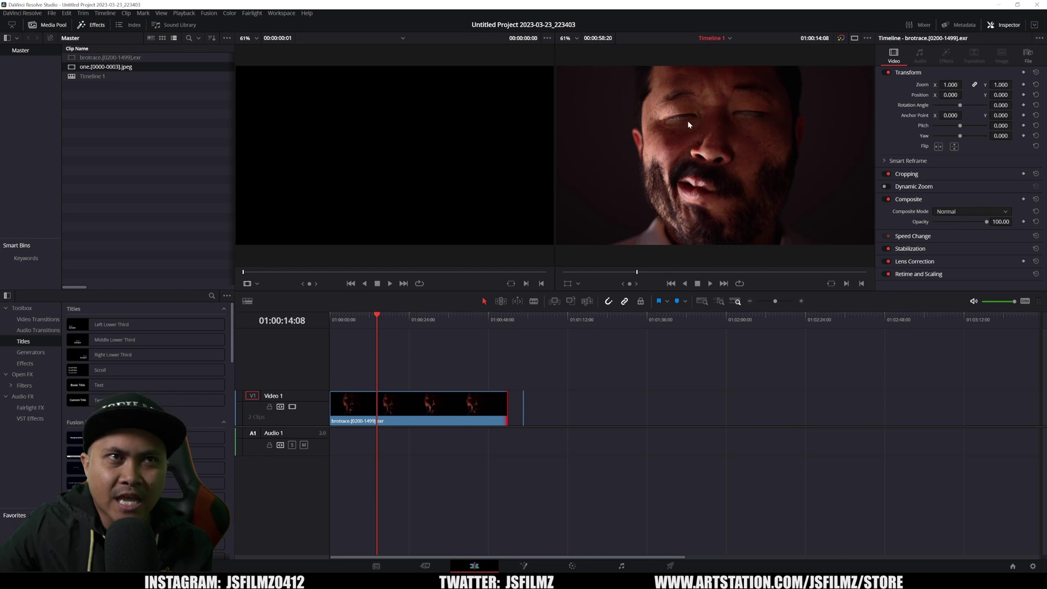
click(390, 322)
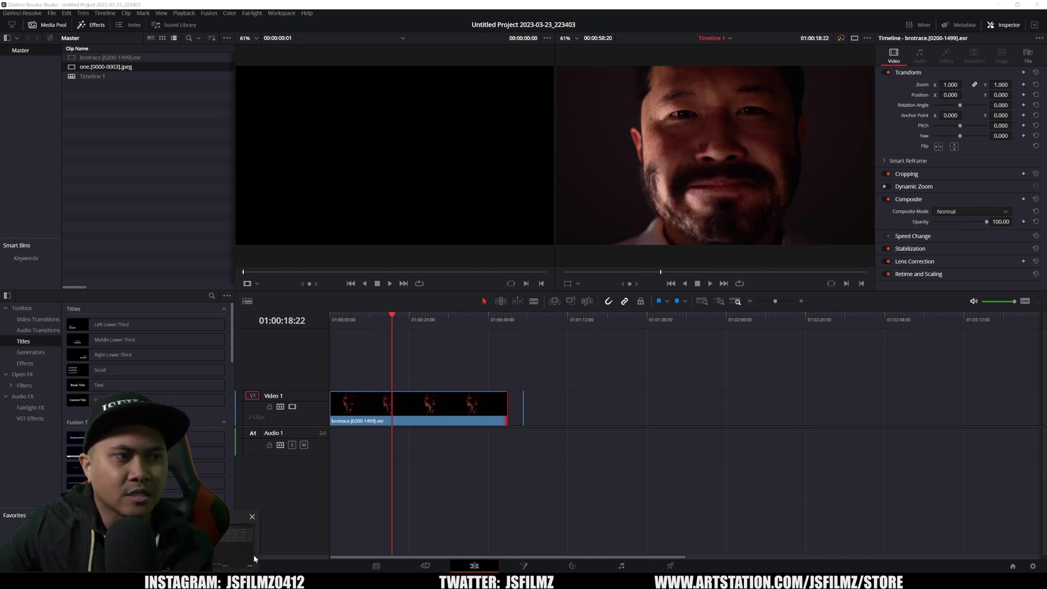
Import the two.[0000-0003].jpeg sequence and append it after the existing clips on V1.
click(376, 566)
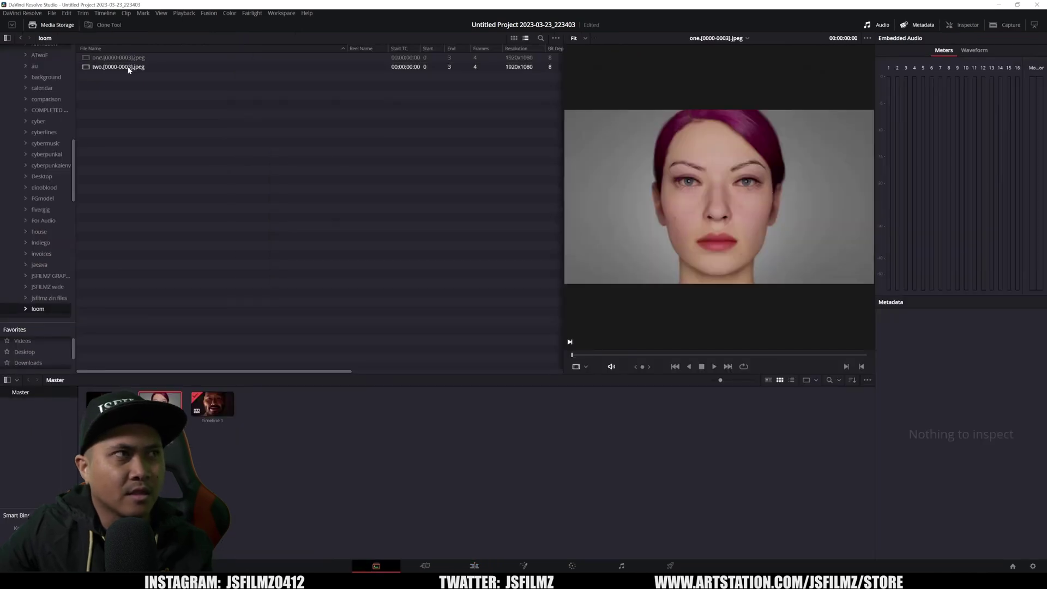
drag(130, 68, 264, 406)
click(474, 566)
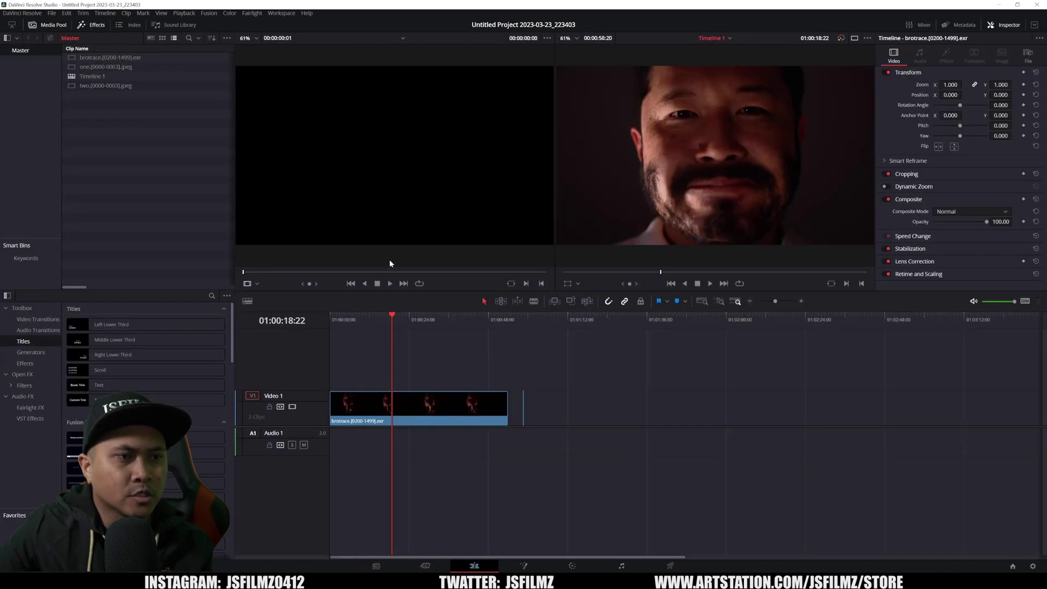
drag(106, 86, 527, 412)
On the Color page, flip repeatedly between clips 02 and 03 to compare the JPEG renders.
click(569, 566)
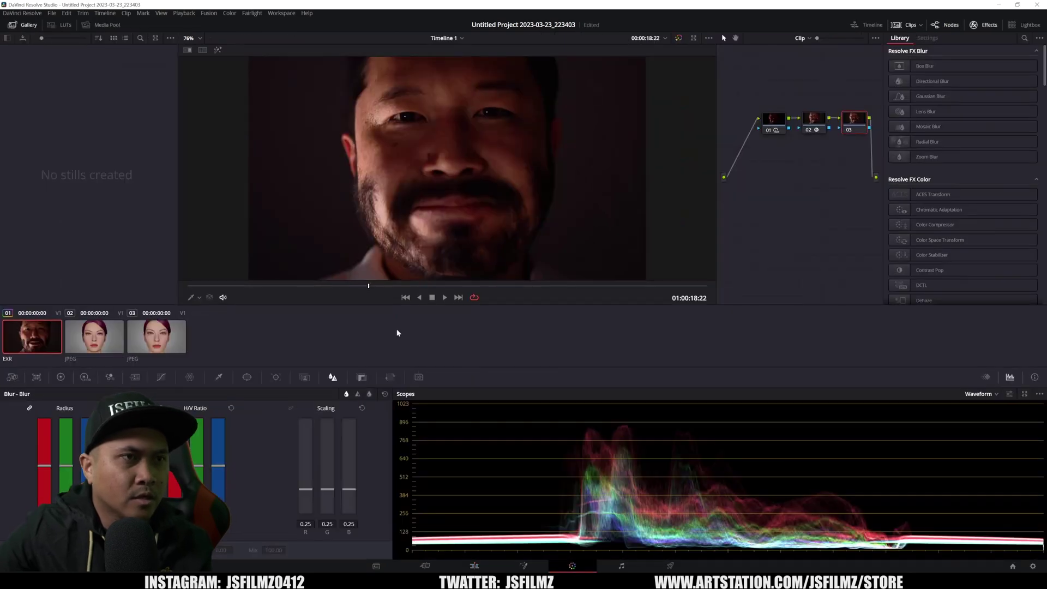
click(104, 332)
click(154, 341)
click(104, 334)
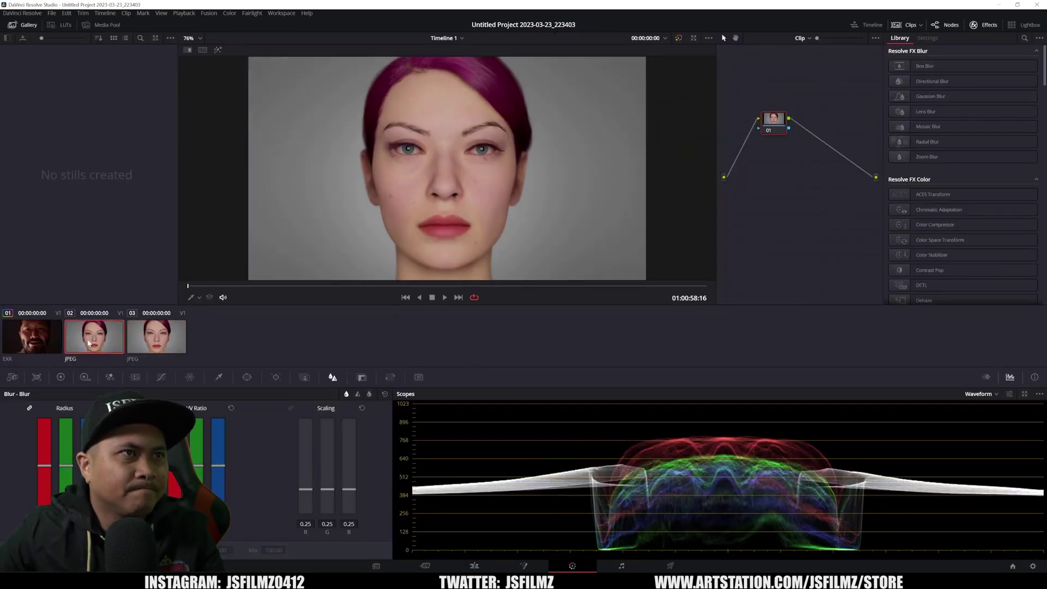
click(154, 342)
click(122, 343)
click(175, 341)
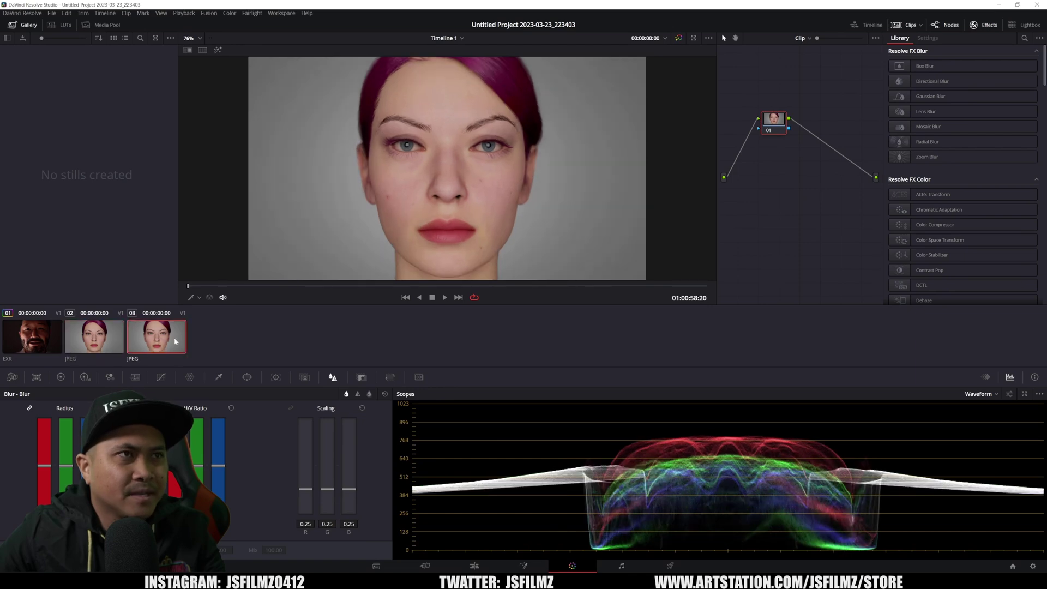
click(109, 339)
click(131, 340)
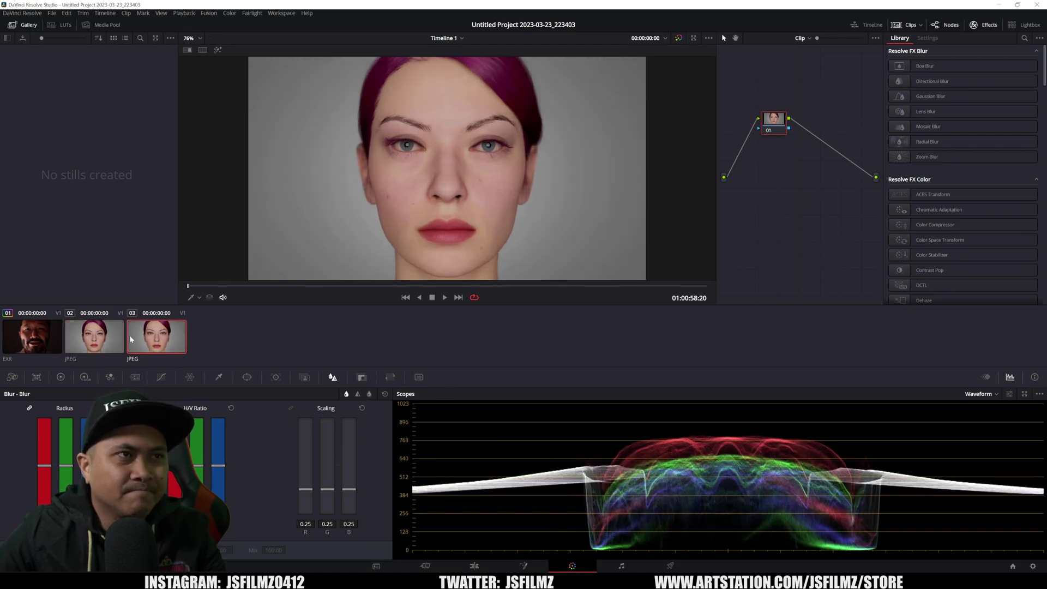
click(107, 342)
click(150, 344)
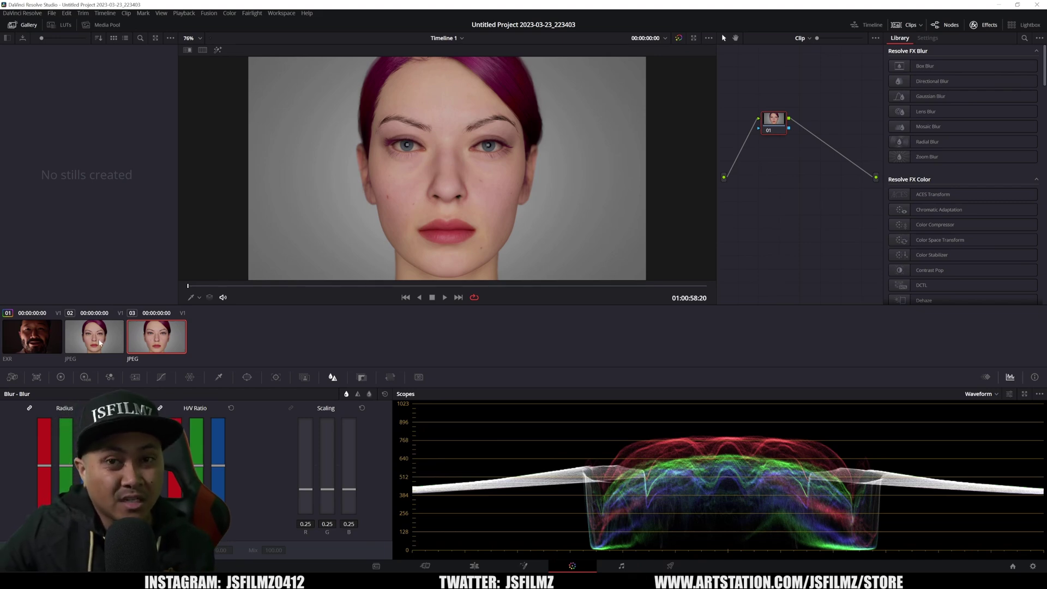
click(99, 343)
click(149, 345)
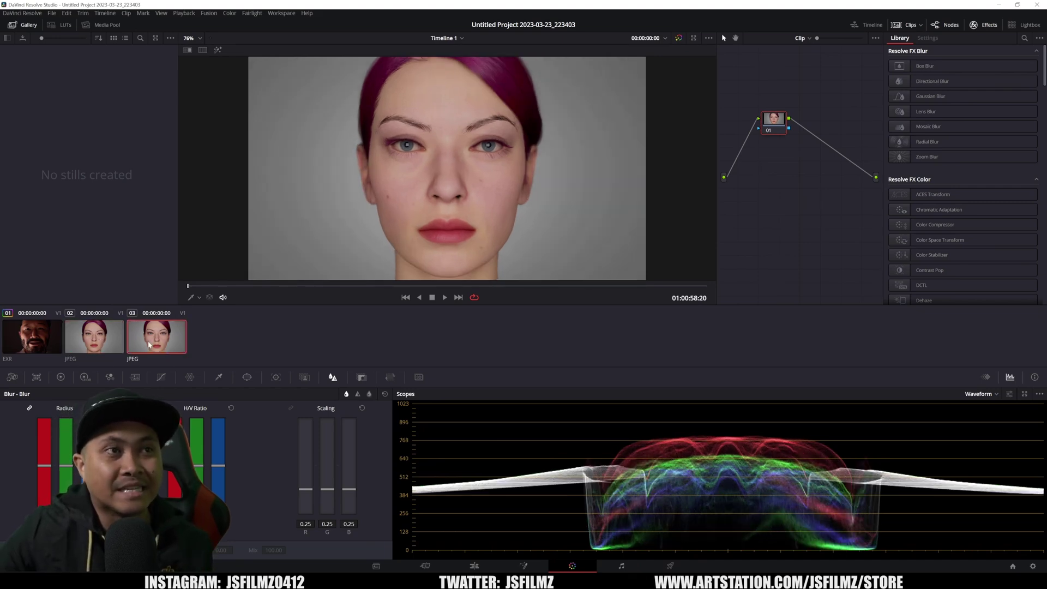
click(117, 343)
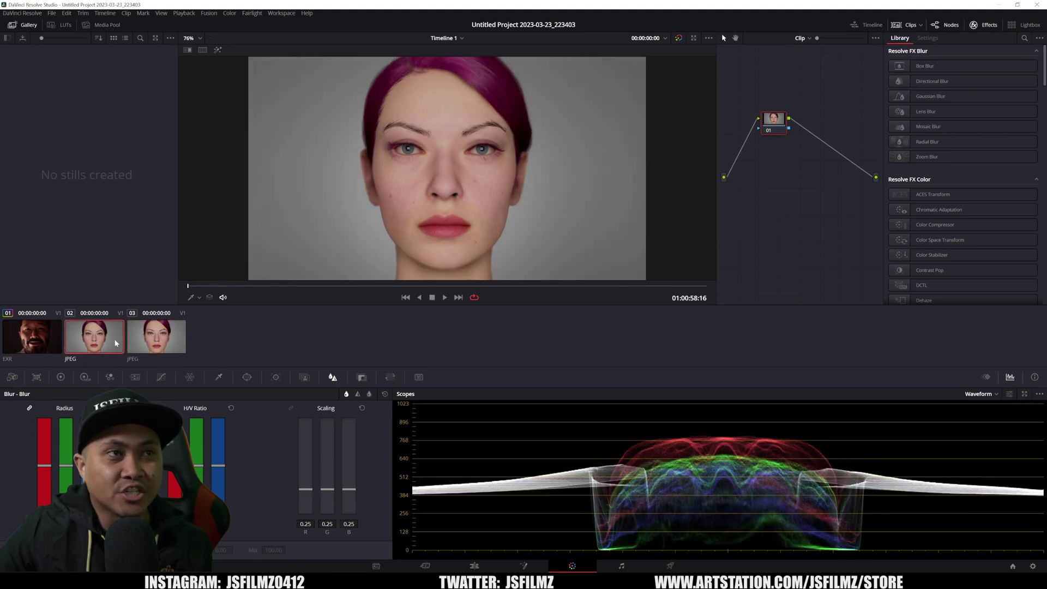
click(148, 342)
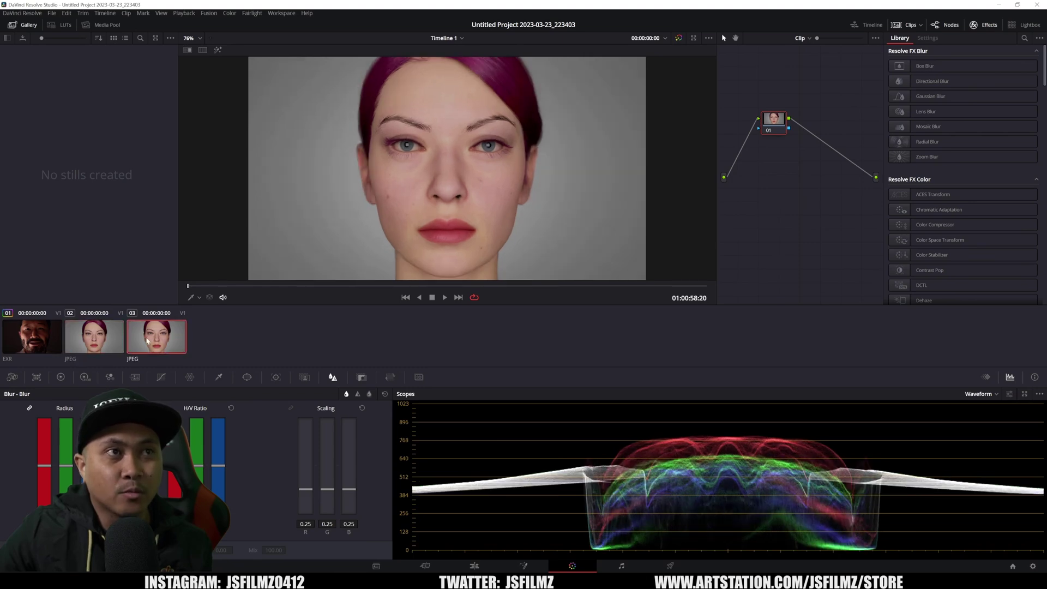
click(119, 341)
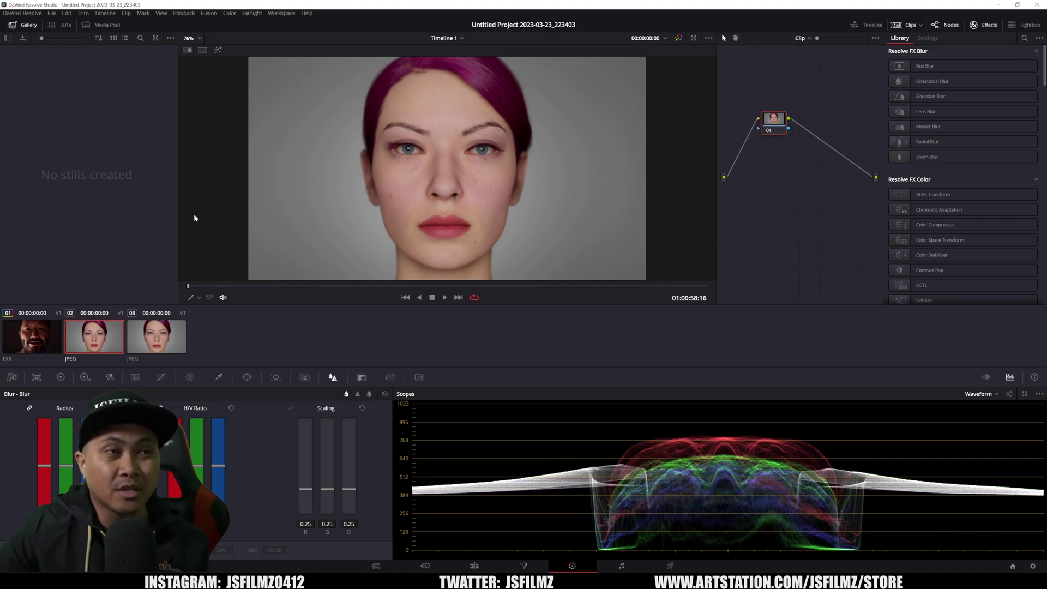
Show clip 01's EXR render, play and pause it full-screen, then jump to a later frame.
click(33, 336)
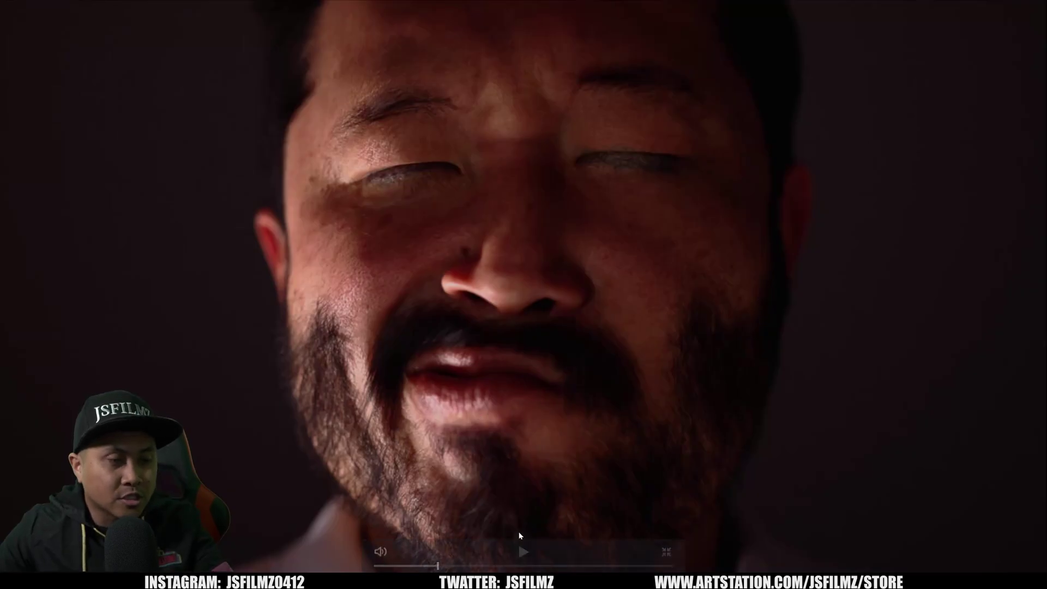
click(524, 553)
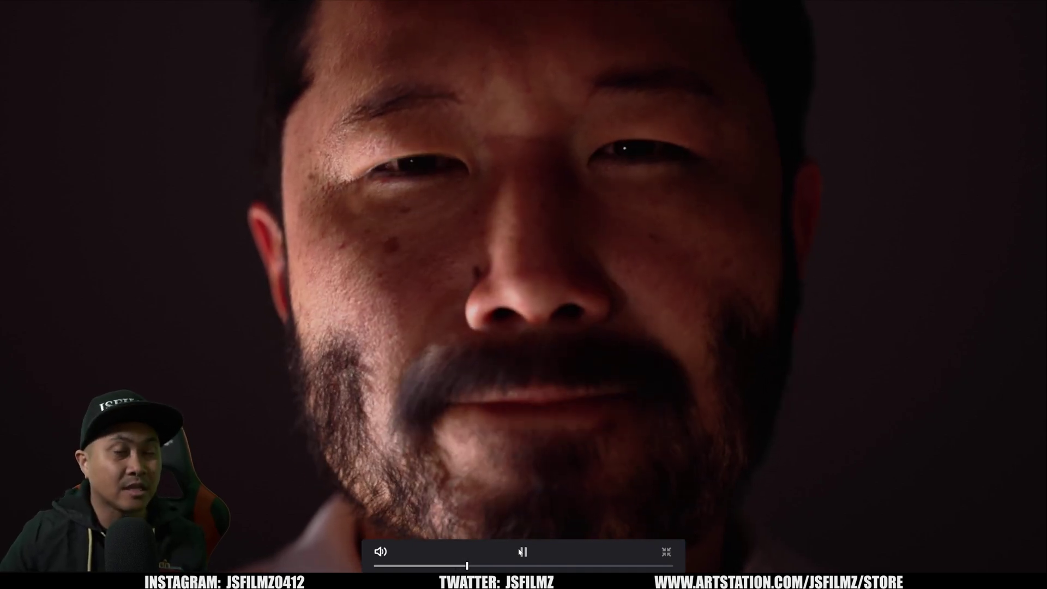
click(521, 553)
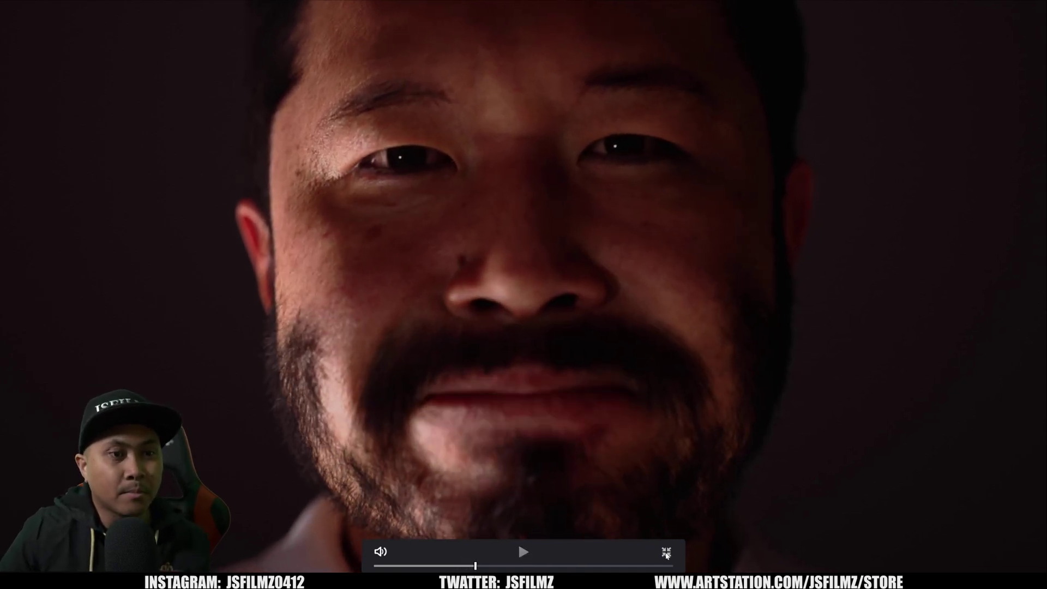
click(666, 553)
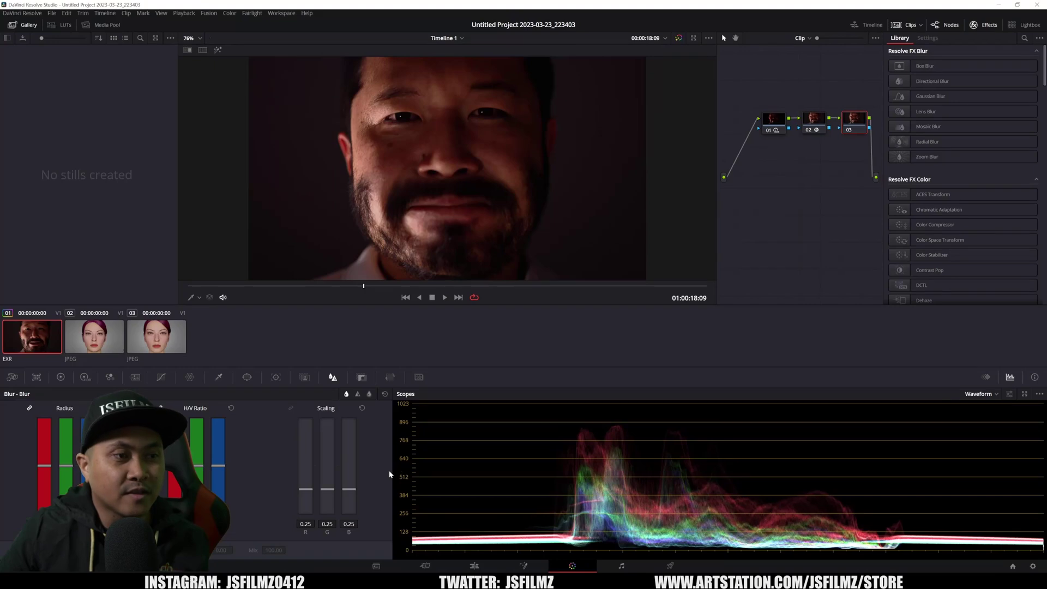
click(439, 286)
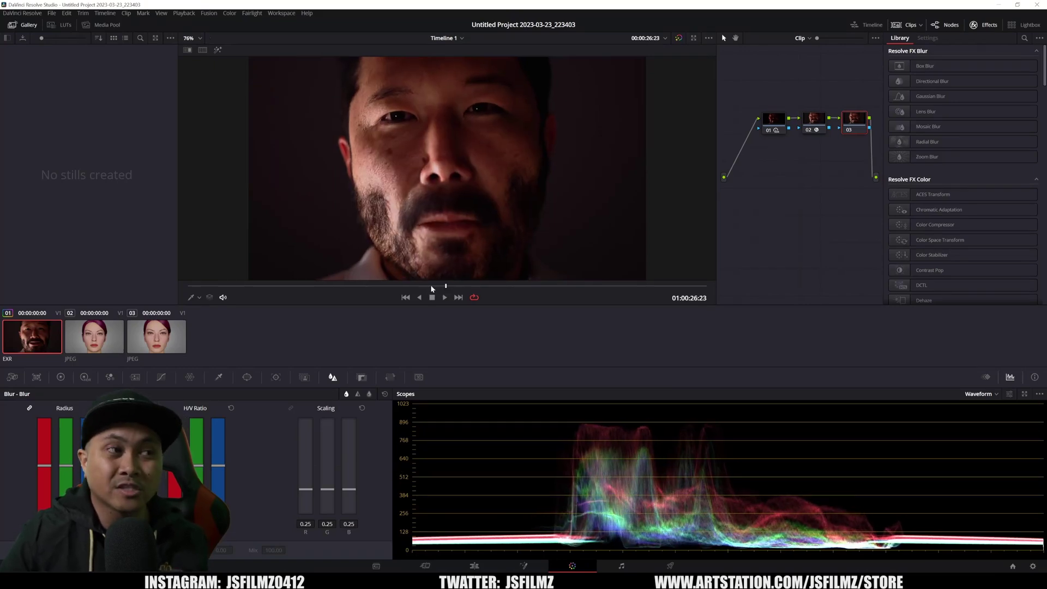